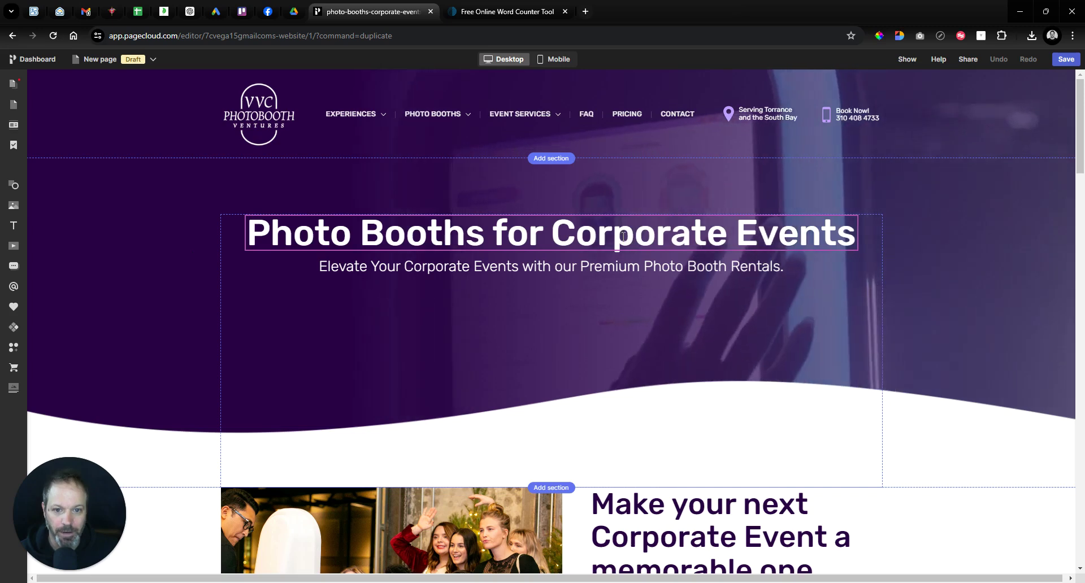
- Change the hero heading's "Corporate Events" wording so it reads "Photo Booths for Birthday Parties"
double_click(566, 236)
left_click(852, 238, "shift")
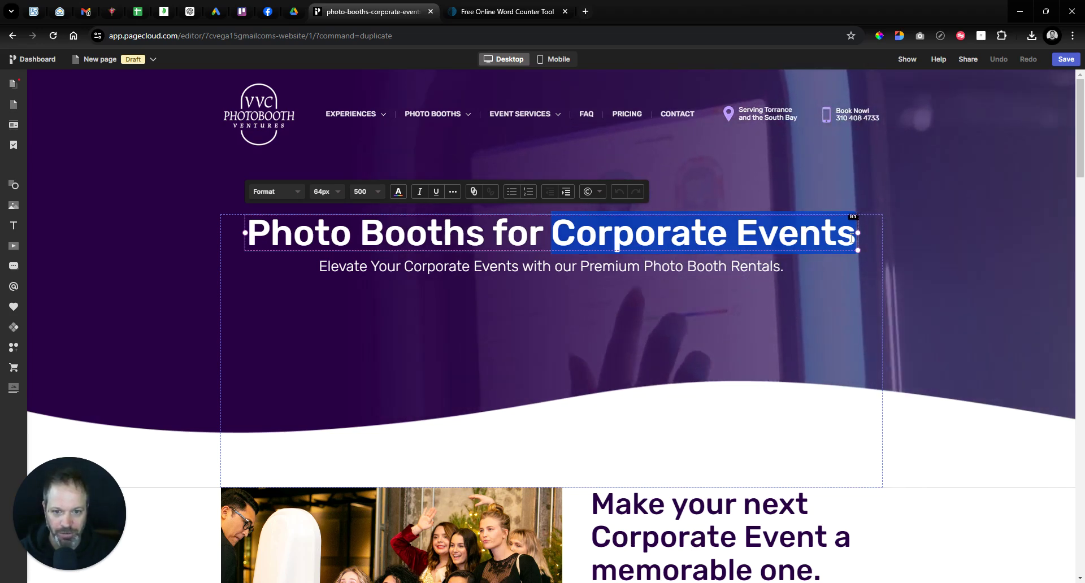
type("B")
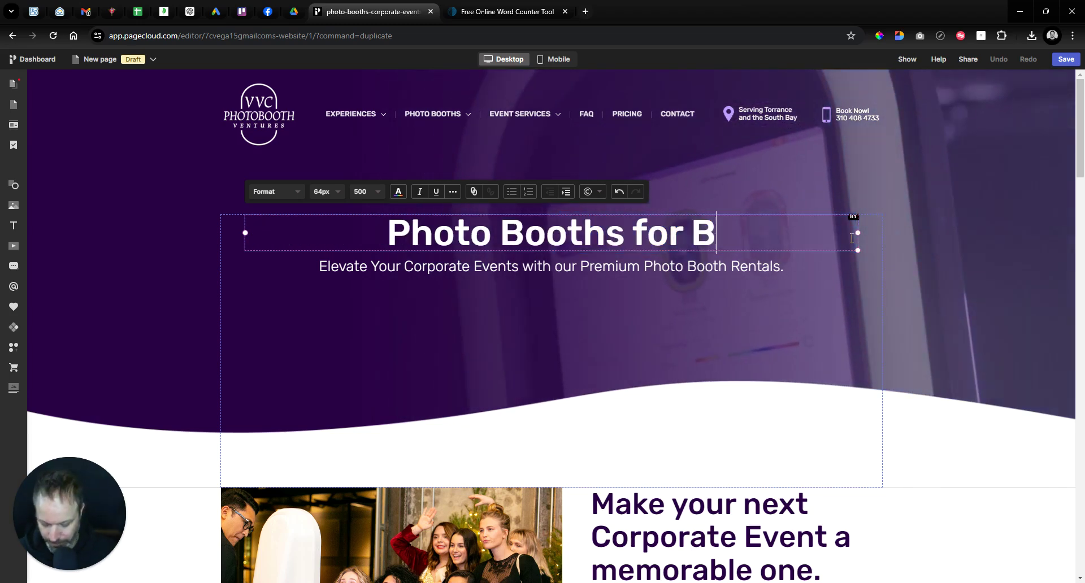
type("irthday")
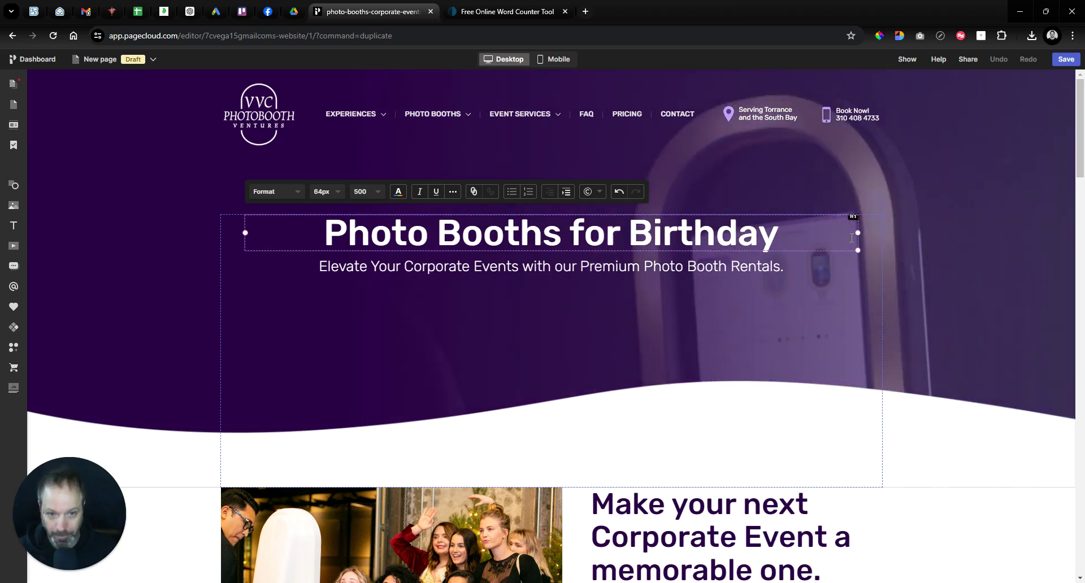
type(" Pa")
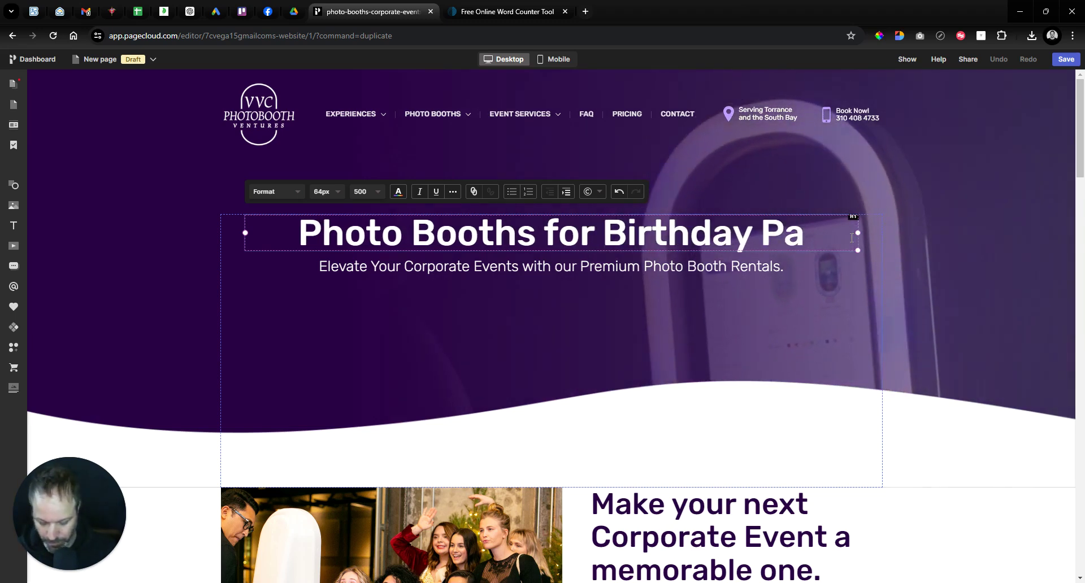
type("rties")
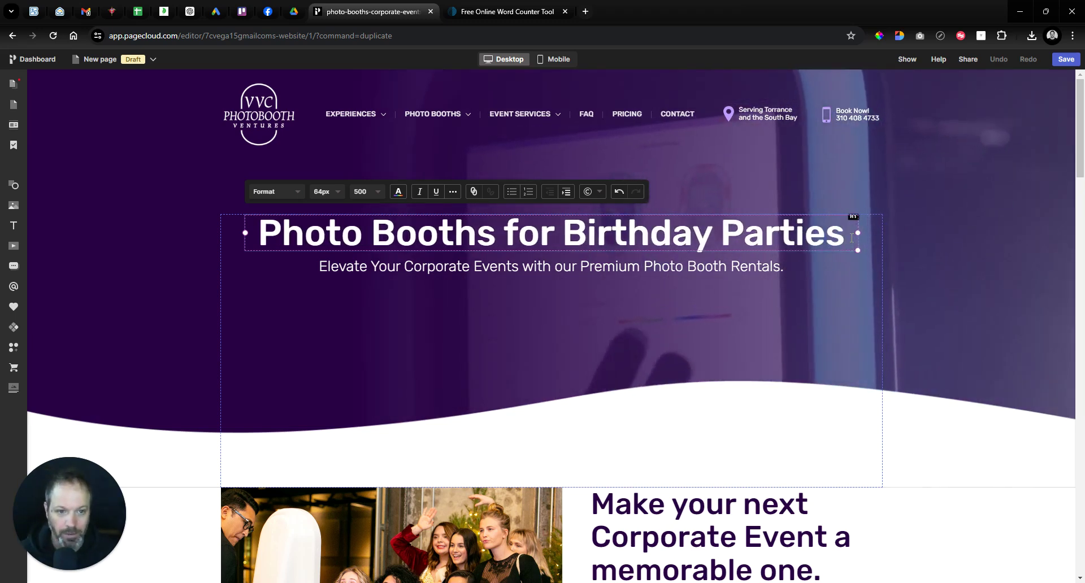
left_click(943, 304)
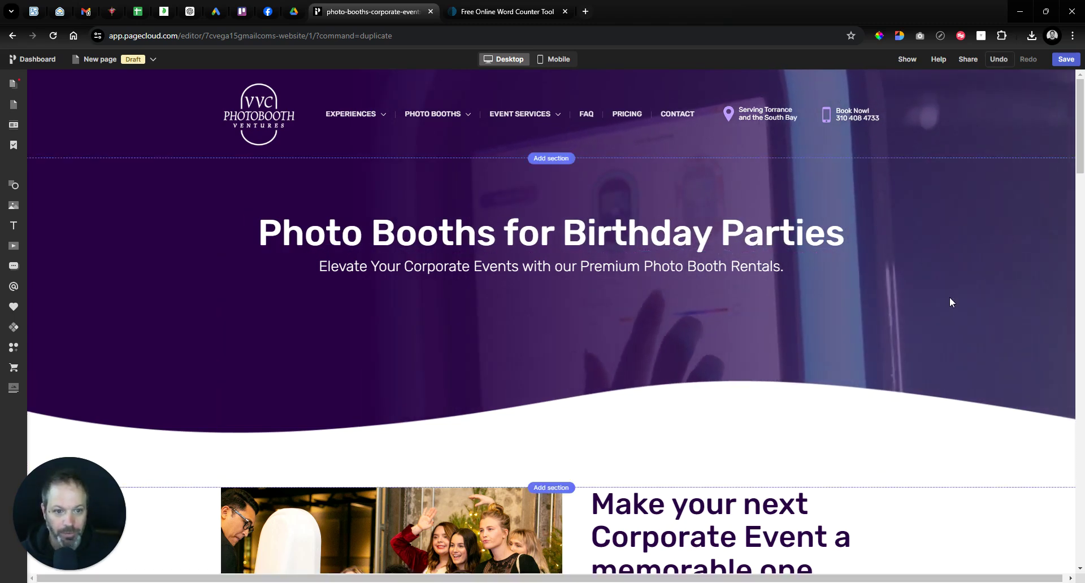
left_click(495, 268)
scroll(801, 356, "down", 3)
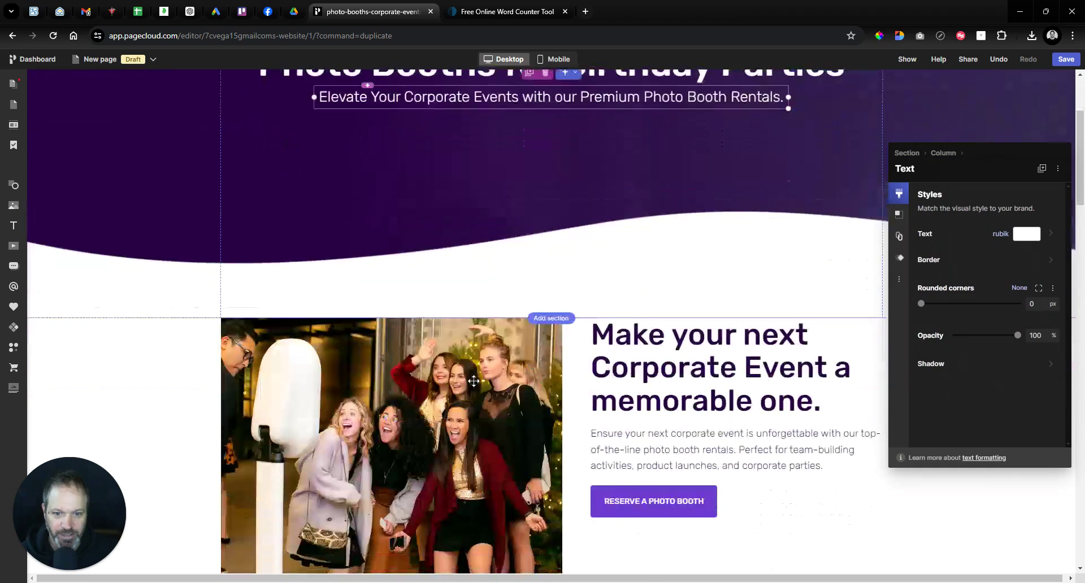
scroll(442, 315, "down", 2)
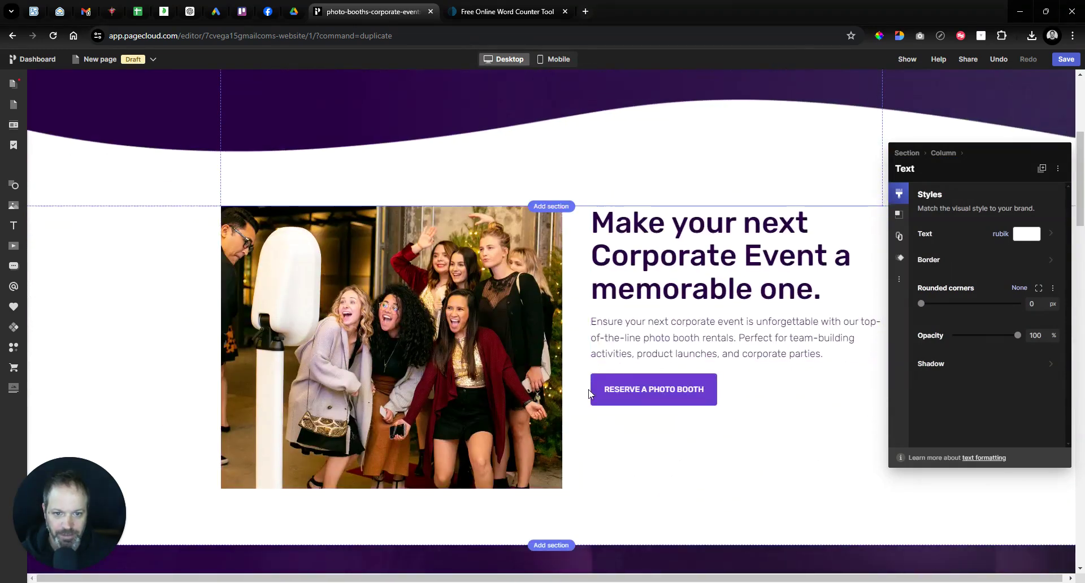
scroll(180, 277, "up", 5)
left_click(180, 274)
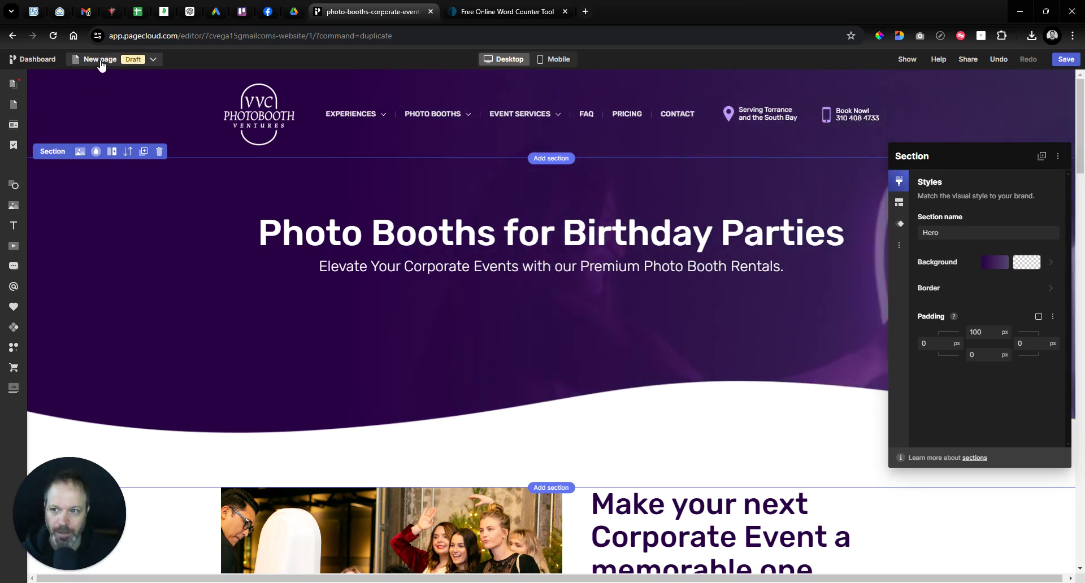
- Open the page's SEO settings and examine the OpenGraph preview, OG tags and page details carried over from the duplicated page
left_click(17, 105)
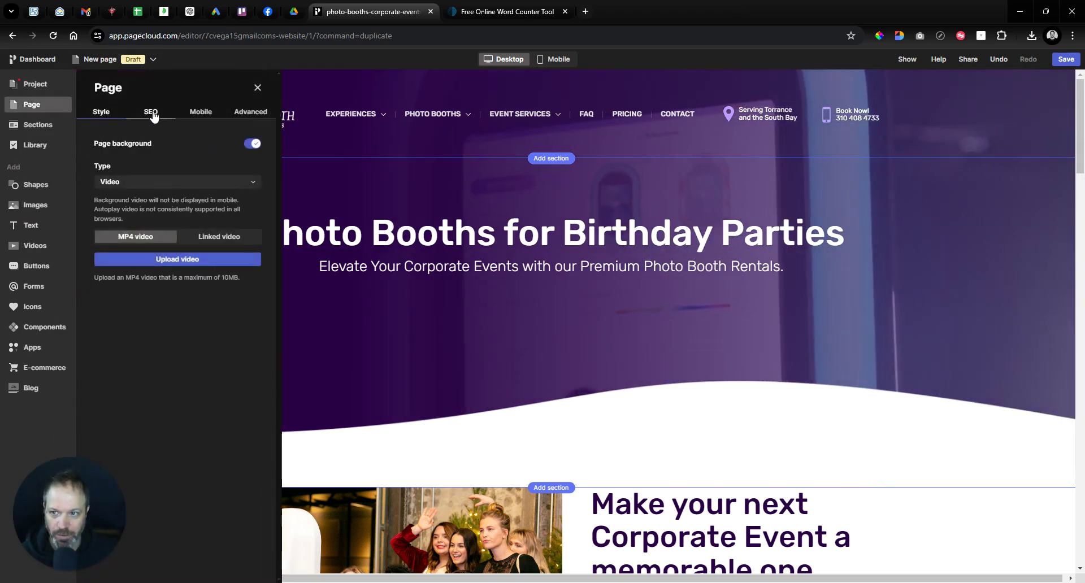
left_click(151, 113)
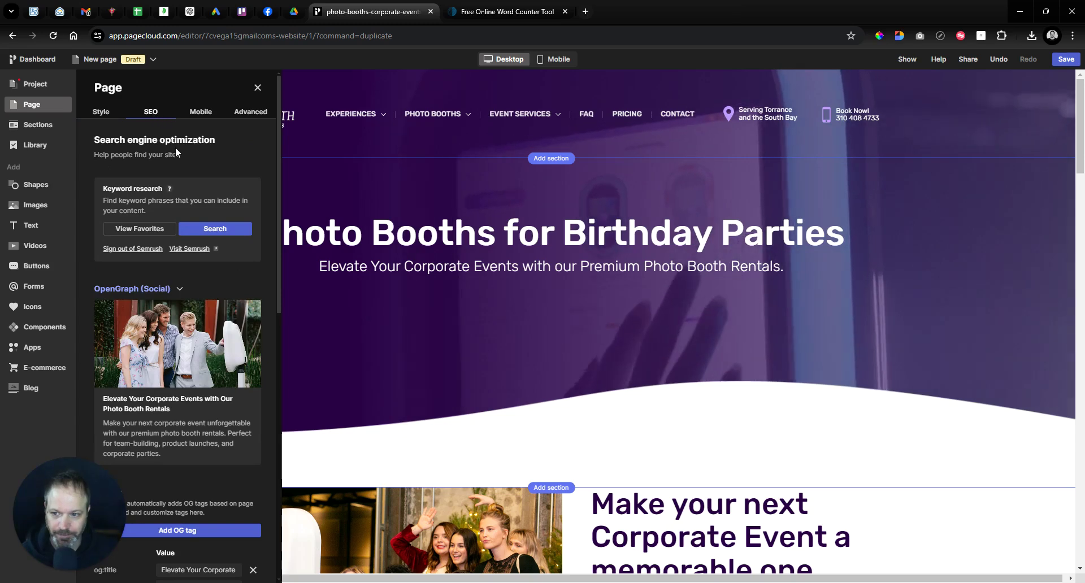
scroll(177, 152, "down", 2)
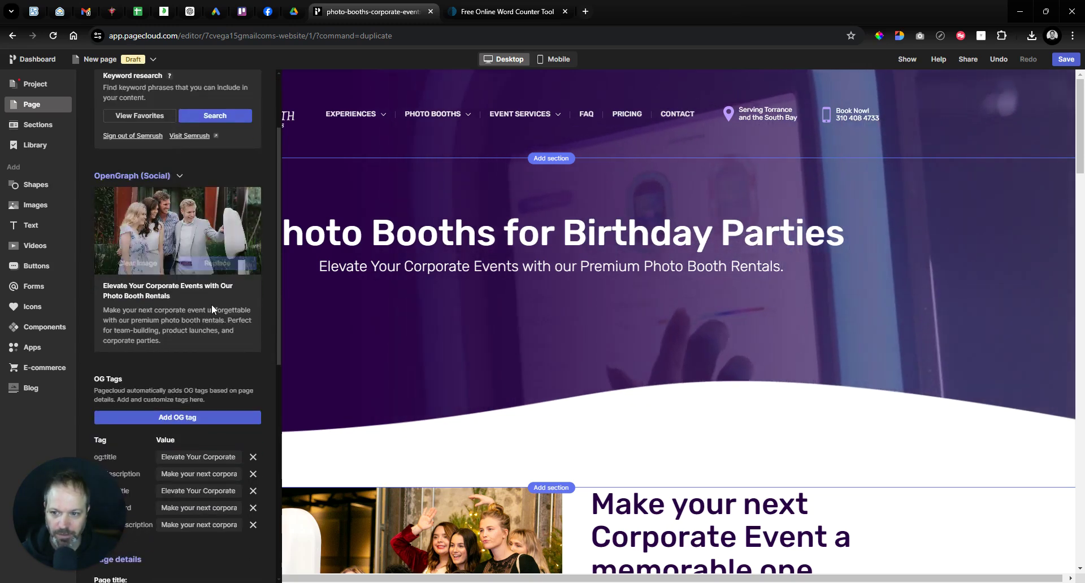
scroll(208, 209, "down", 3)
scroll(207, 210, "down", 3)
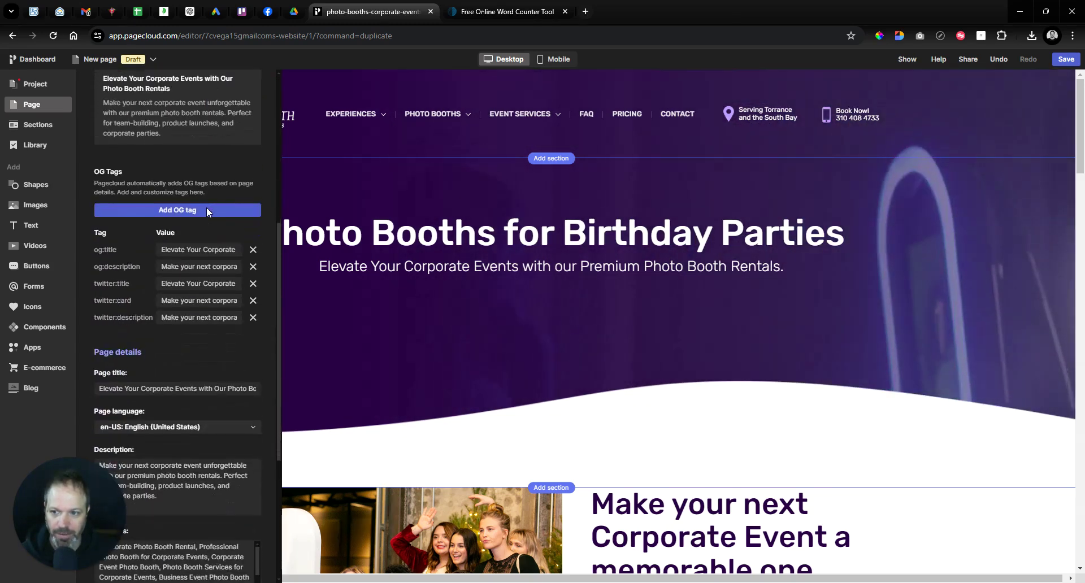
scroll(209, 225, "down", 3)
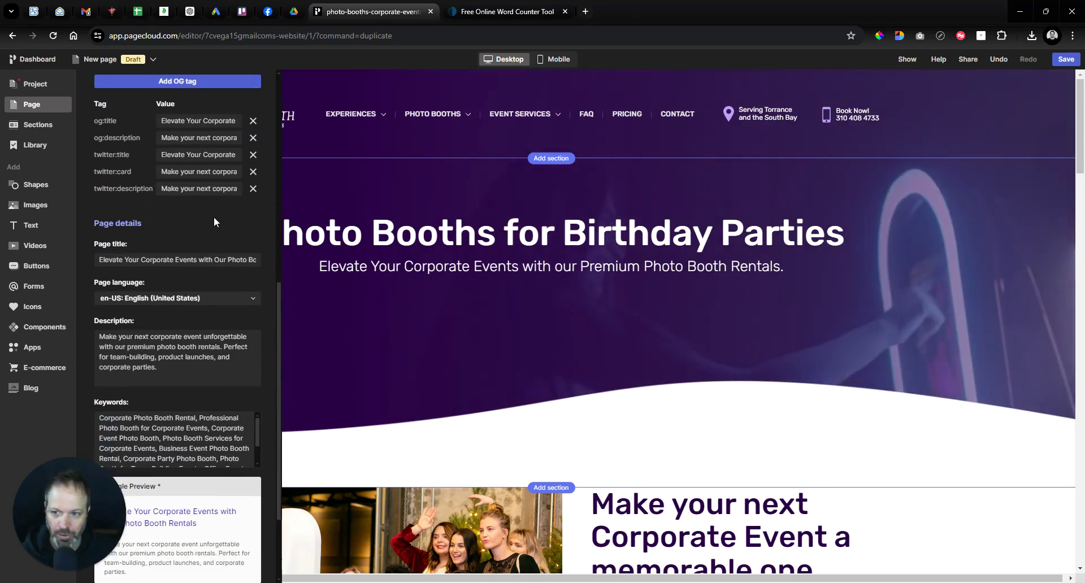
scroll(214, 220, "up", 10)
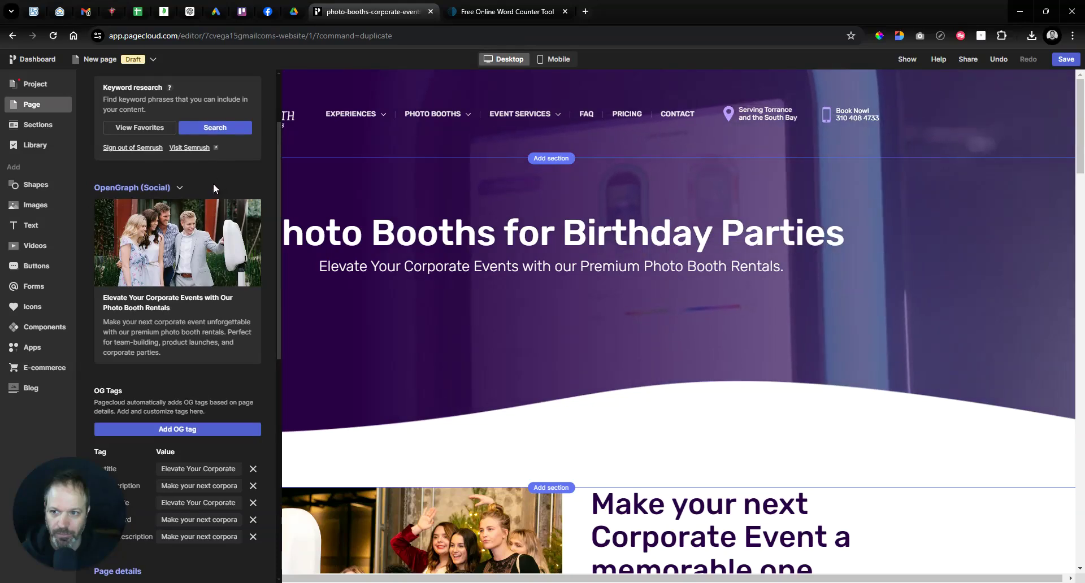
scroll(213, 183, "up", 2)
scroll(216, 254, "down", 2)
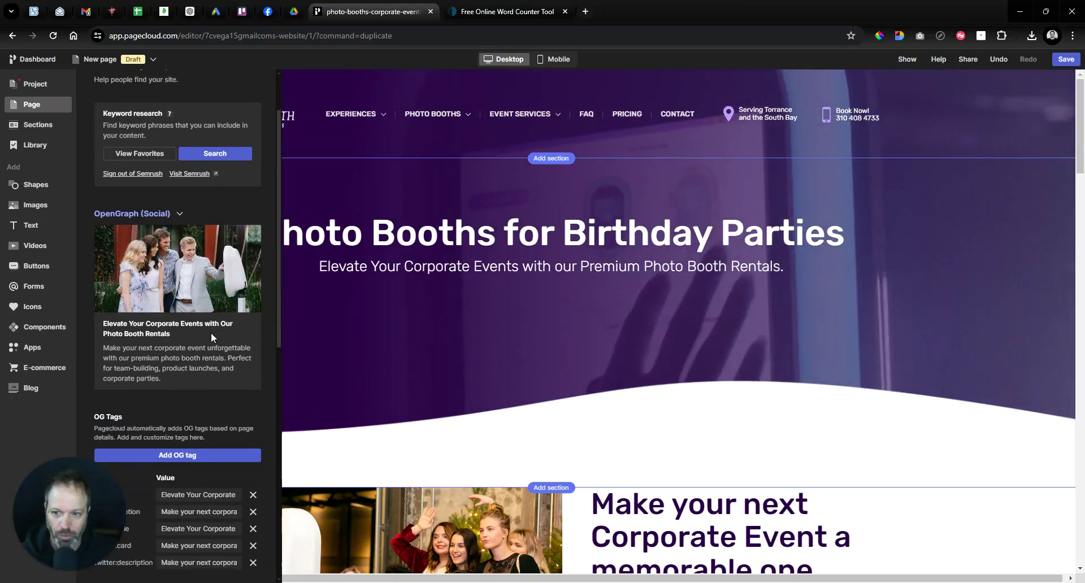
scroll(213, 226, "down", 2)
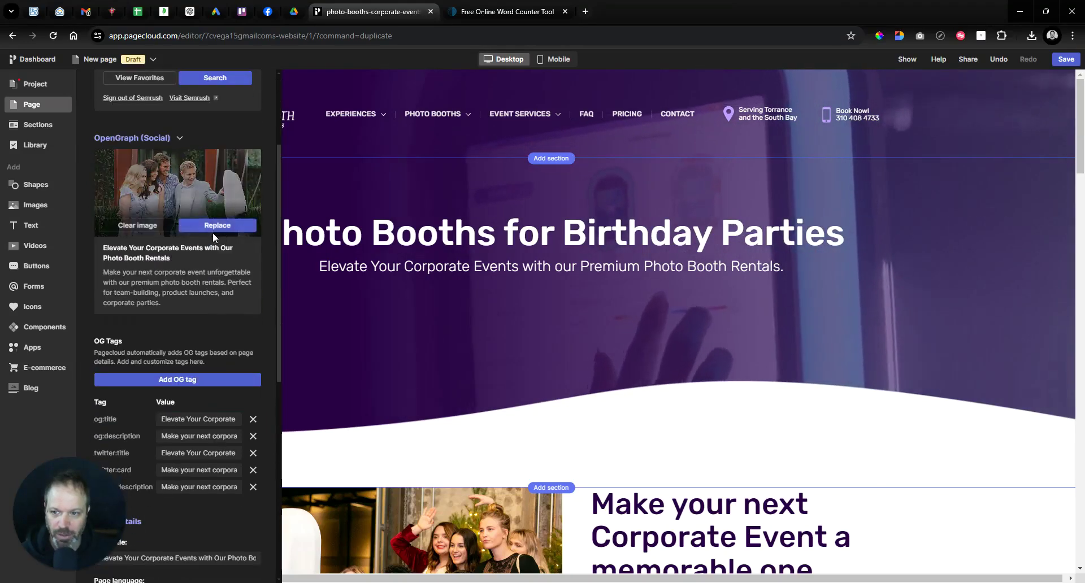
- Clear the OpenGraph social image and delete the og:title, og:description, twitter:title, twitter:card and twitter:description tags
left_click(160, 228)
scroll(160, 231, "down", 2)
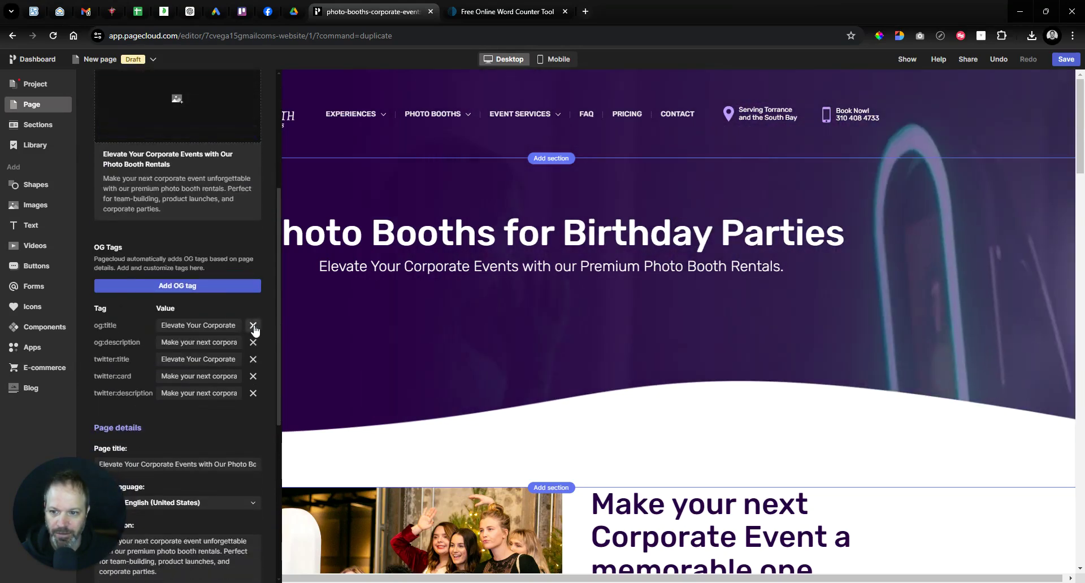
left_click(254, 326)
left_click(254, 326)
left_click(253, 326)
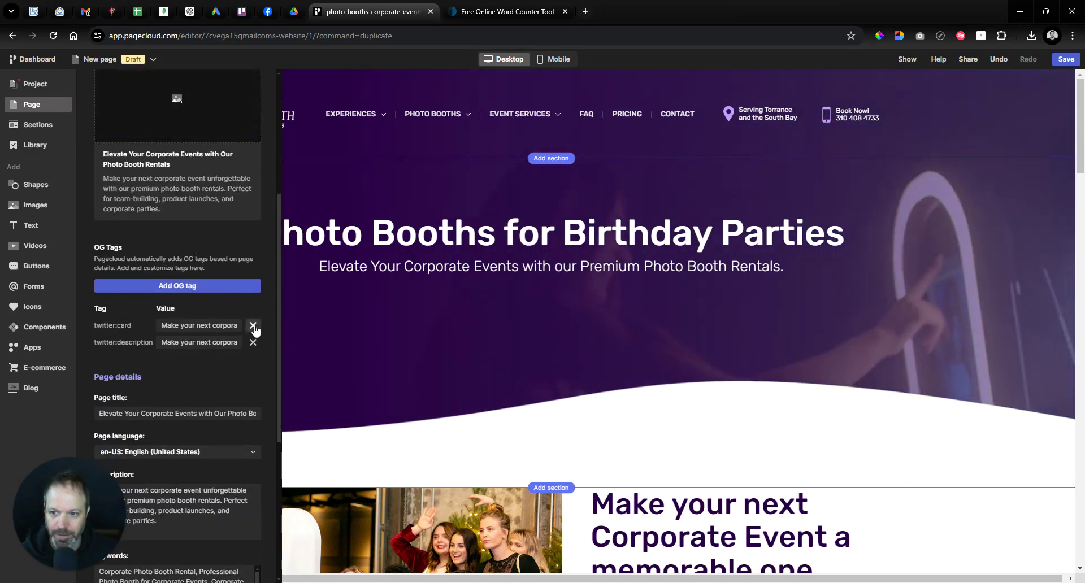
left_click(254, 326)
left_click(253, 326)
- Empty the page title, description and keywords in the page details
scroll(192, 215, "down", 3)
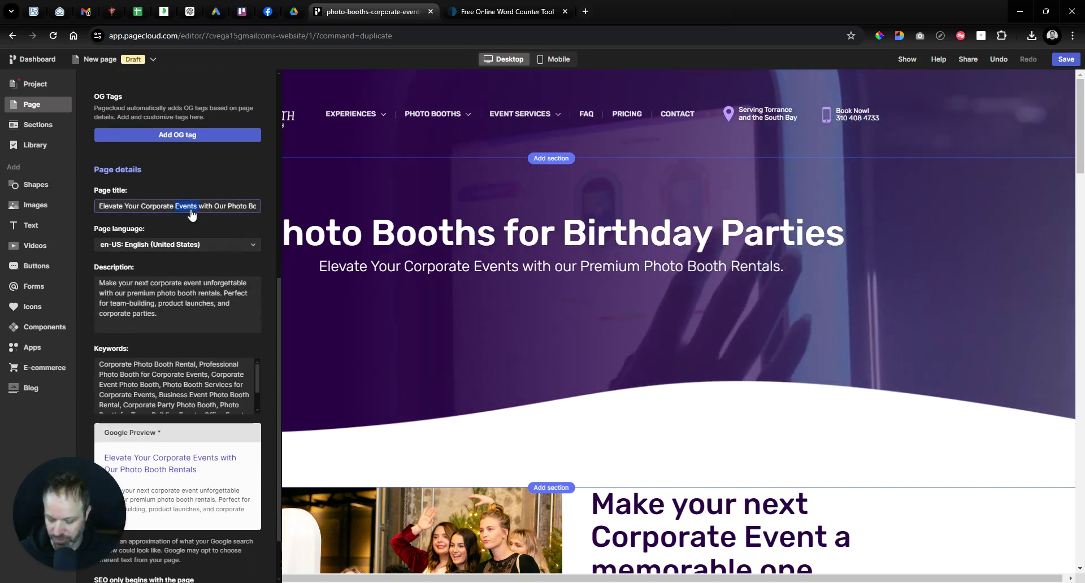
key("ctrl+a")
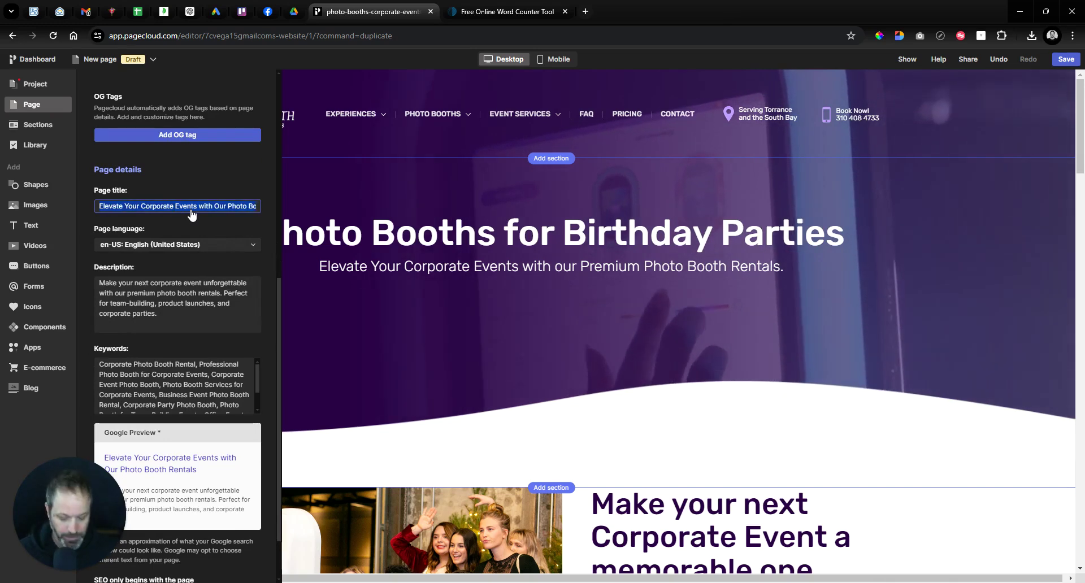
key("BackSpace")
left_click(178, 294)
key("ctrl+a")
key("BackSpace")
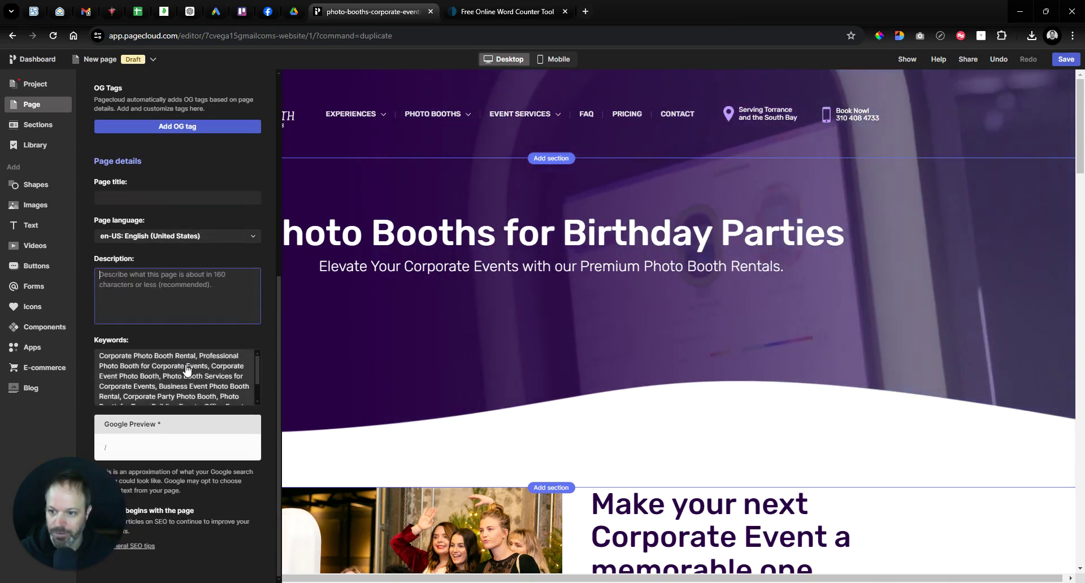
left_click(188, 370)
key("ctrl+a")
key("BackSpace")
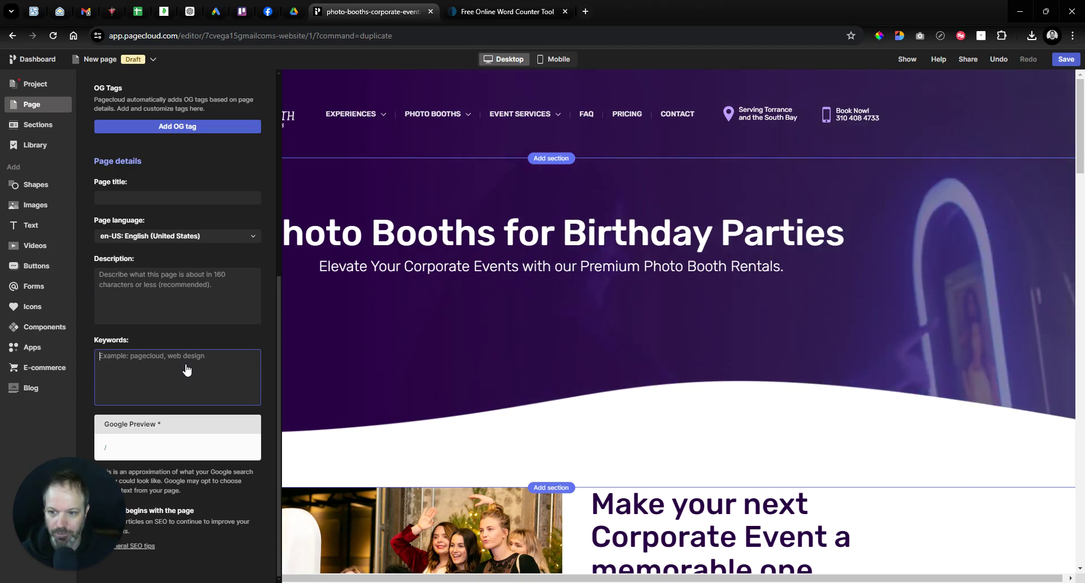
- Set the OpenGraph social image to photo-booth-rental-birthday-party.jpg from the web-size folder inside Birthdays
scroll(187, 370, "up", 6)
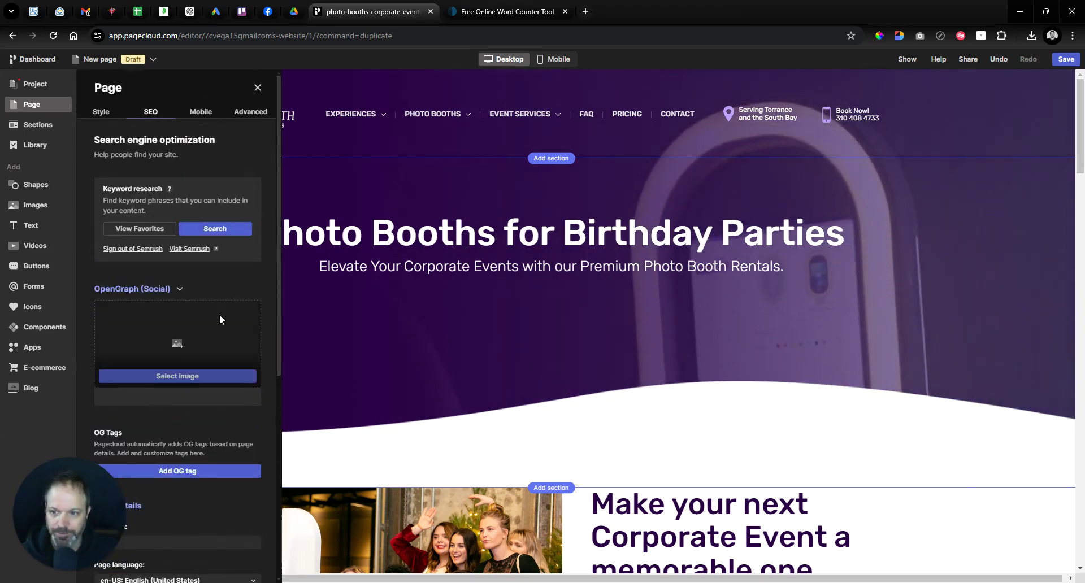
mouse_move(219, 331)
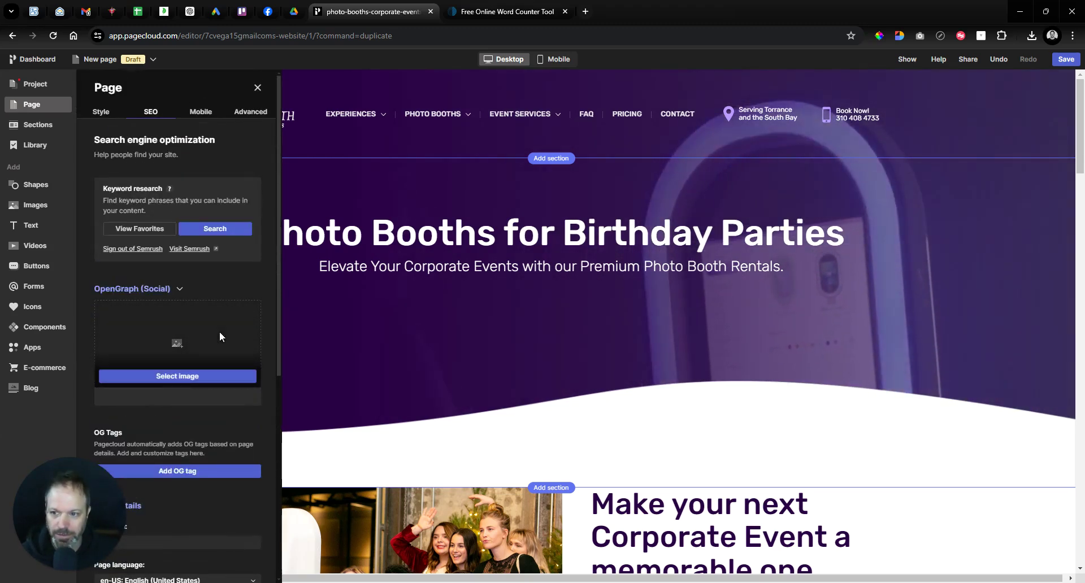
left_click(199, 379)
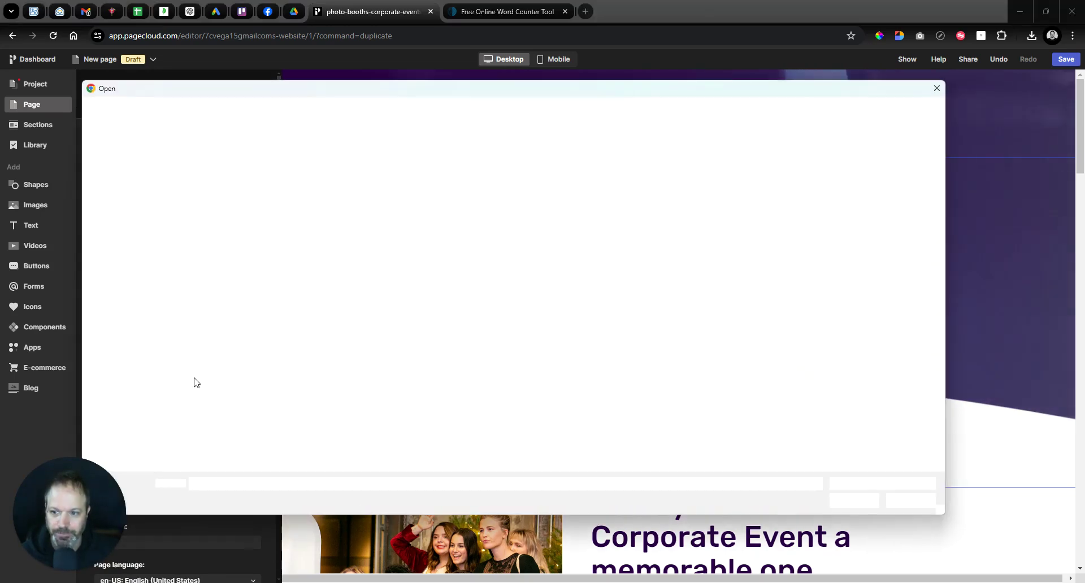
double_click(268, 182)
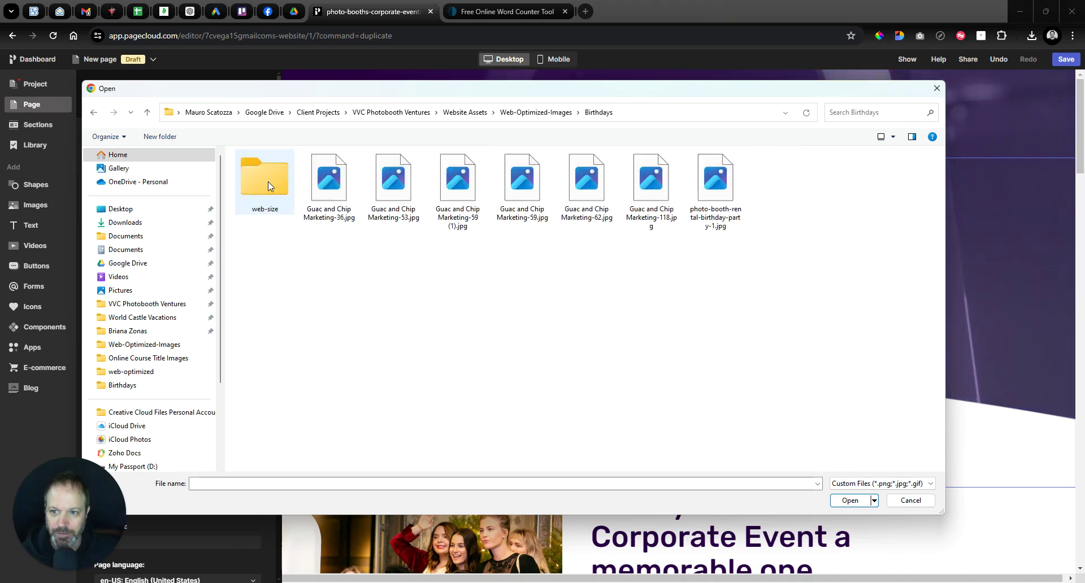
double_click(268, 181)
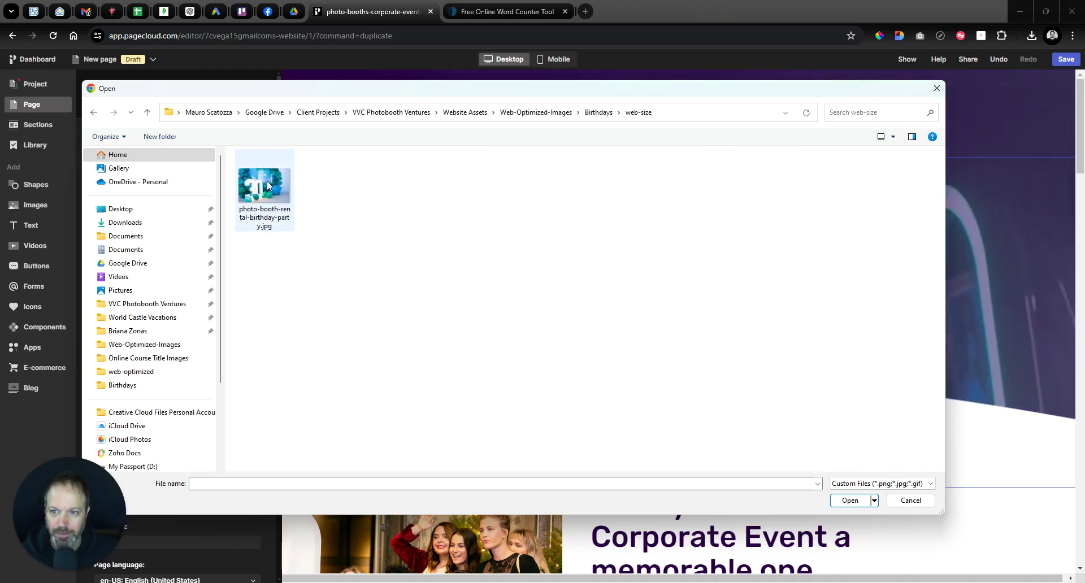
double_click(267, 181)
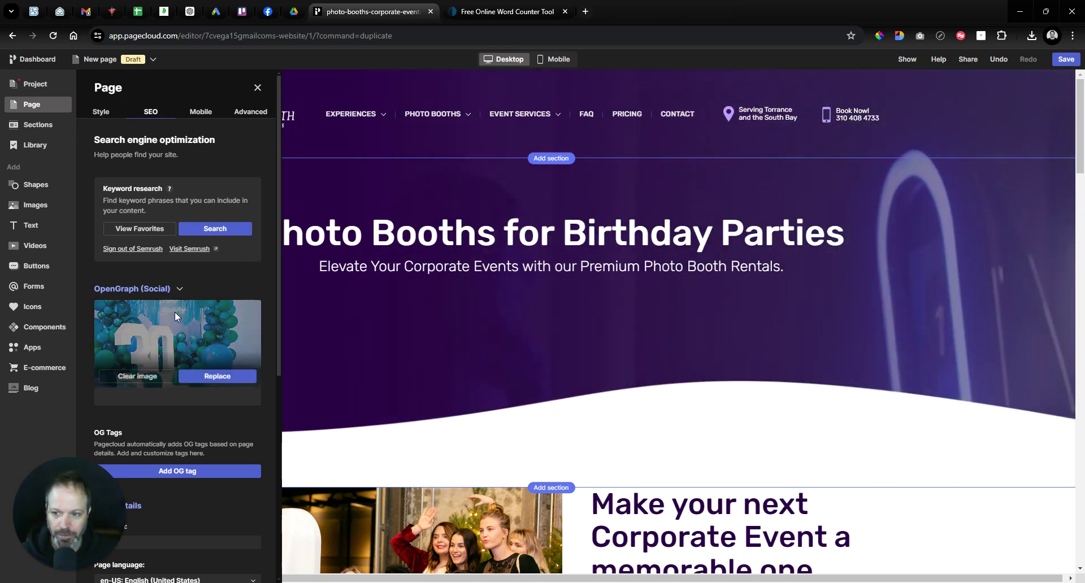
scroll(230, 282, "down", 4)
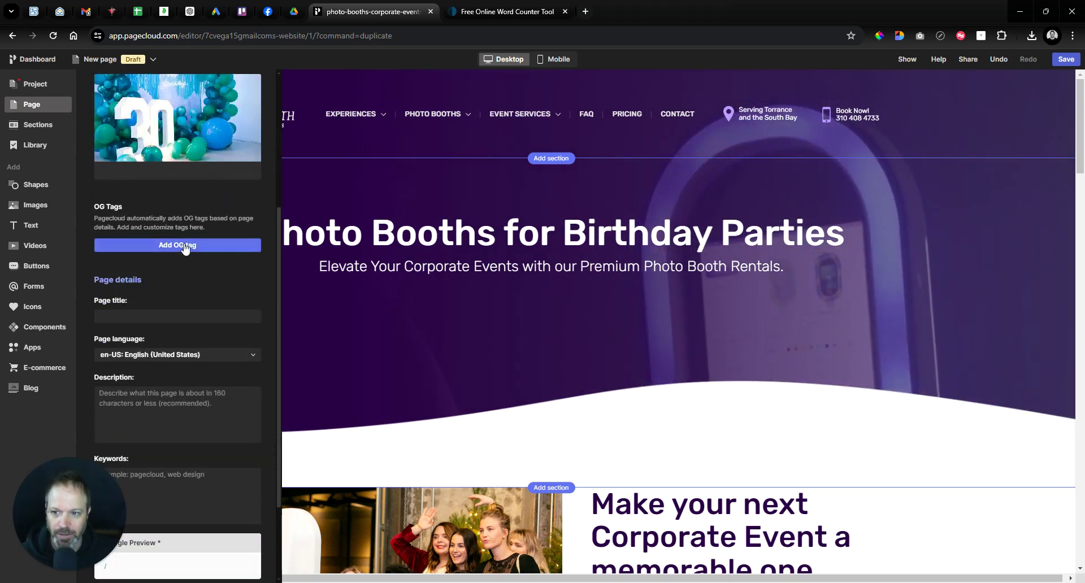
scroll(209, 243, "down", 1)
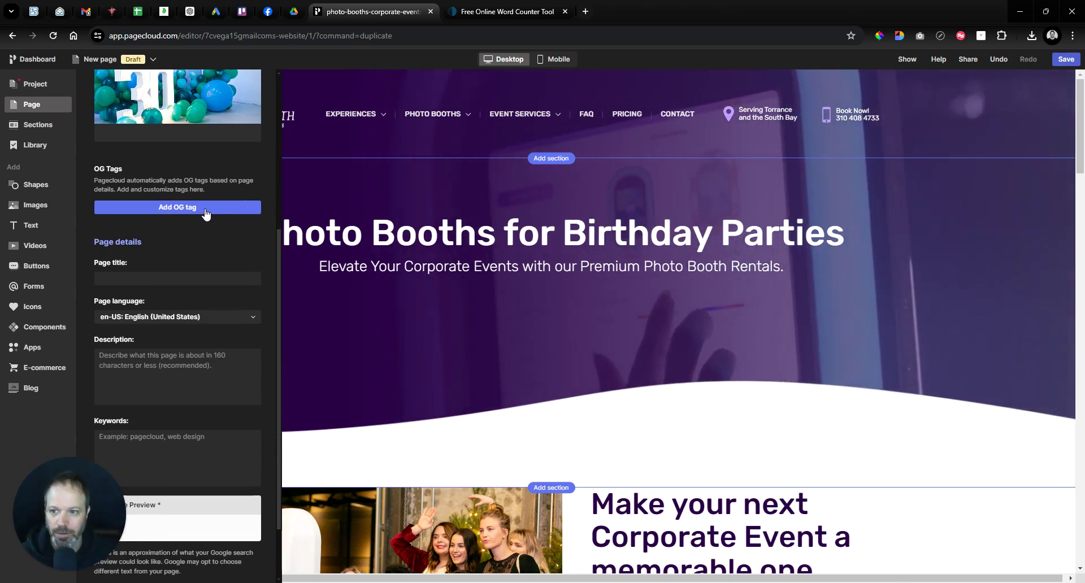
left_click(205, 209)
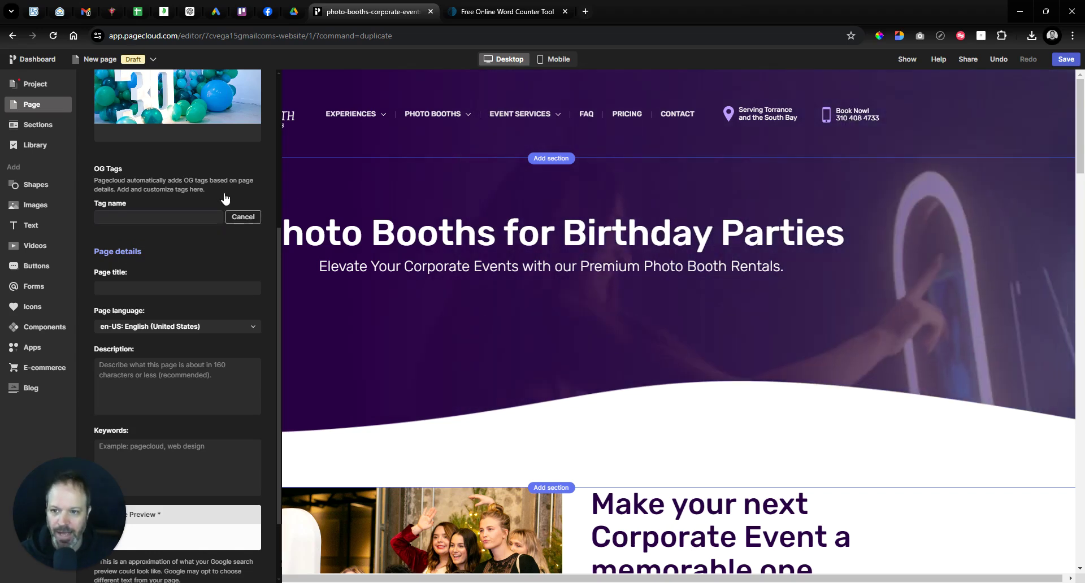
left_click(163, 251)
left_click(155, 277)
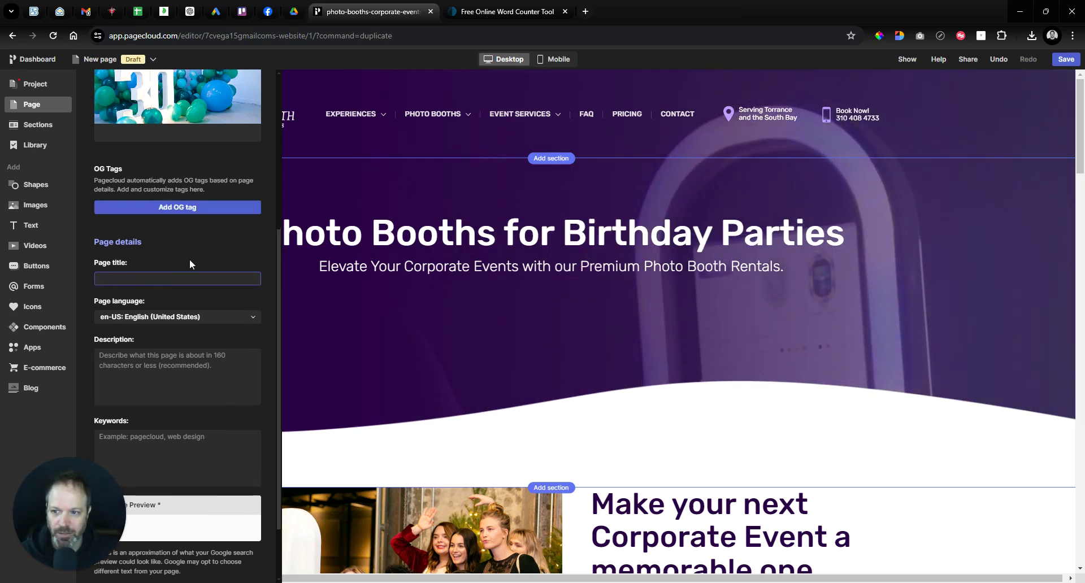
- Switch to ChatGPT and submit the prompt "write me webpage title for a photo booth rental company offering photos booths for birthday parties"
left_click(190, 11)
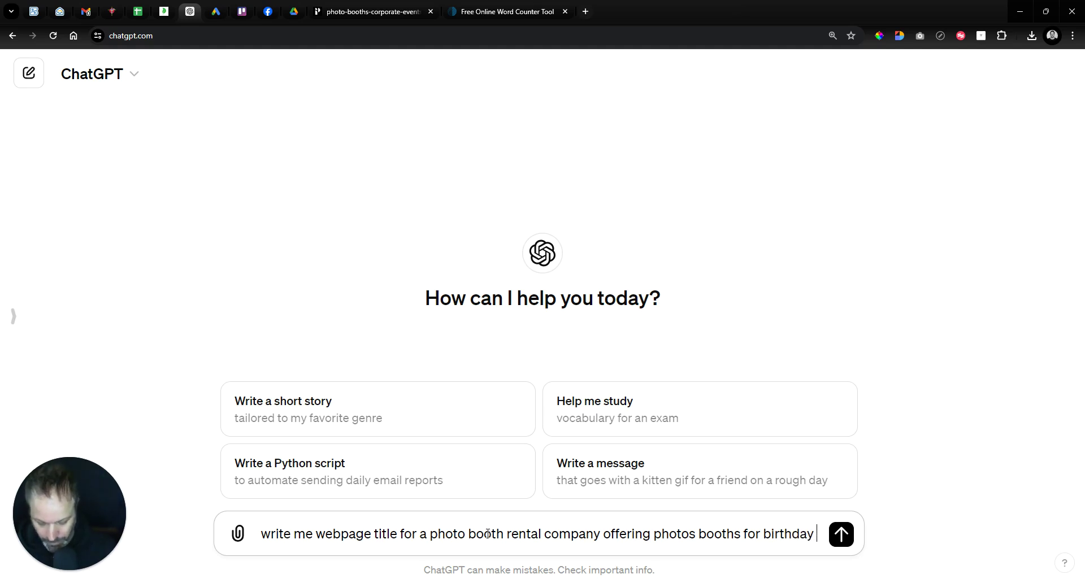
type("parties")
key("Return")
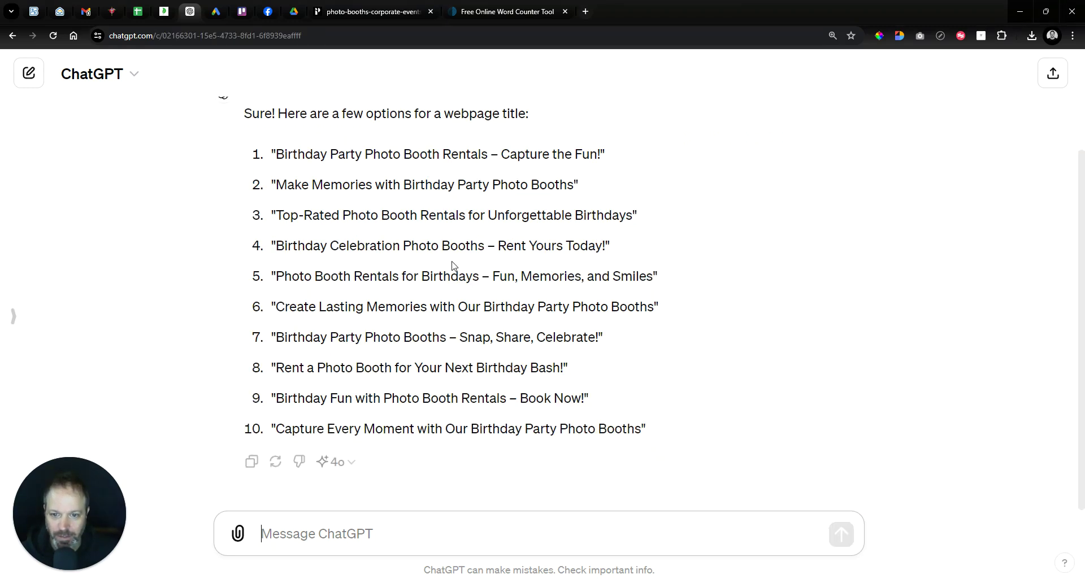
- Copy the suggested title "Capture Every Moment with Our Birthday Party Photo Booths" from ChatGPT into the ZeroGPT word counter to check its length
scroll(565, 314, "up", 2)
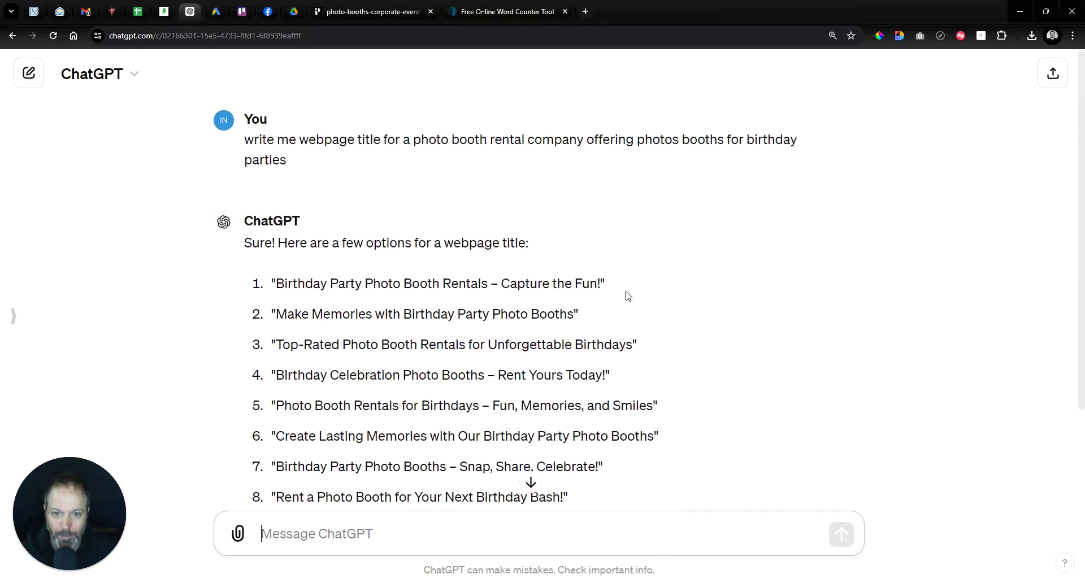
scroll(346, 294, "down", 1)
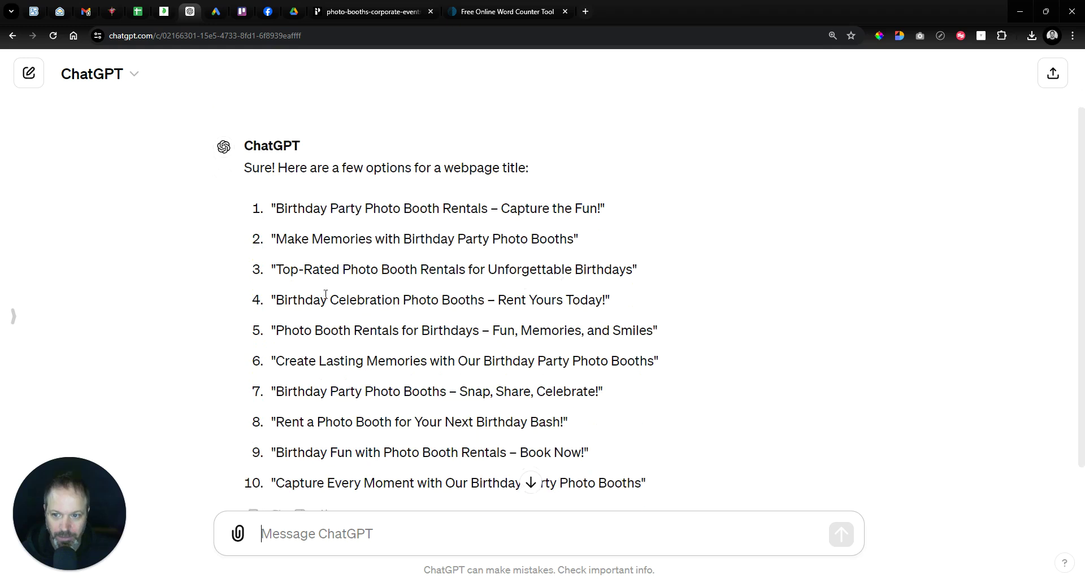
scroll(520, 308, "down", 1)
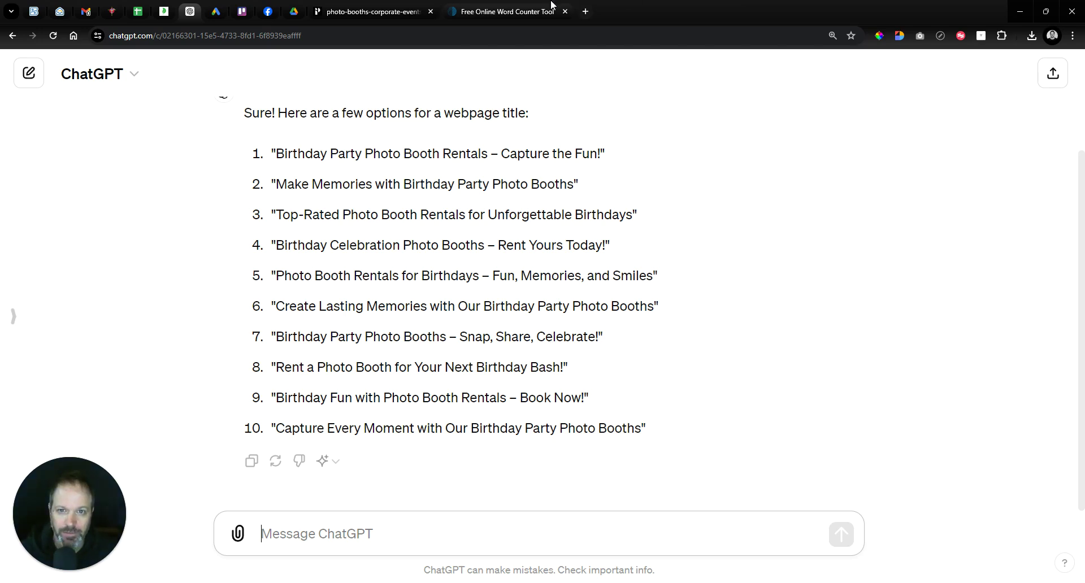
left_click(509, 11)
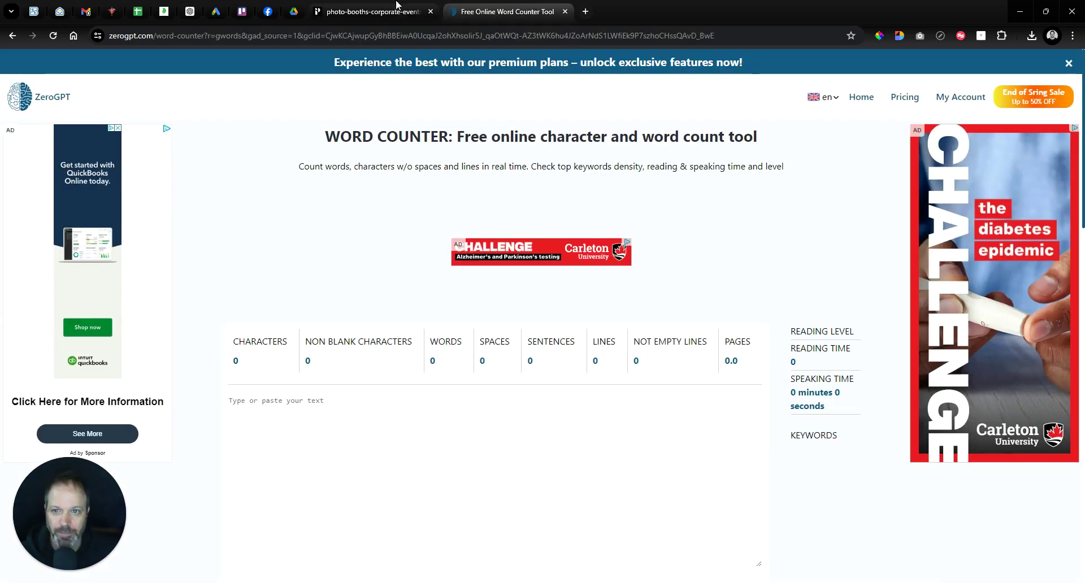
left_click(373, 12)
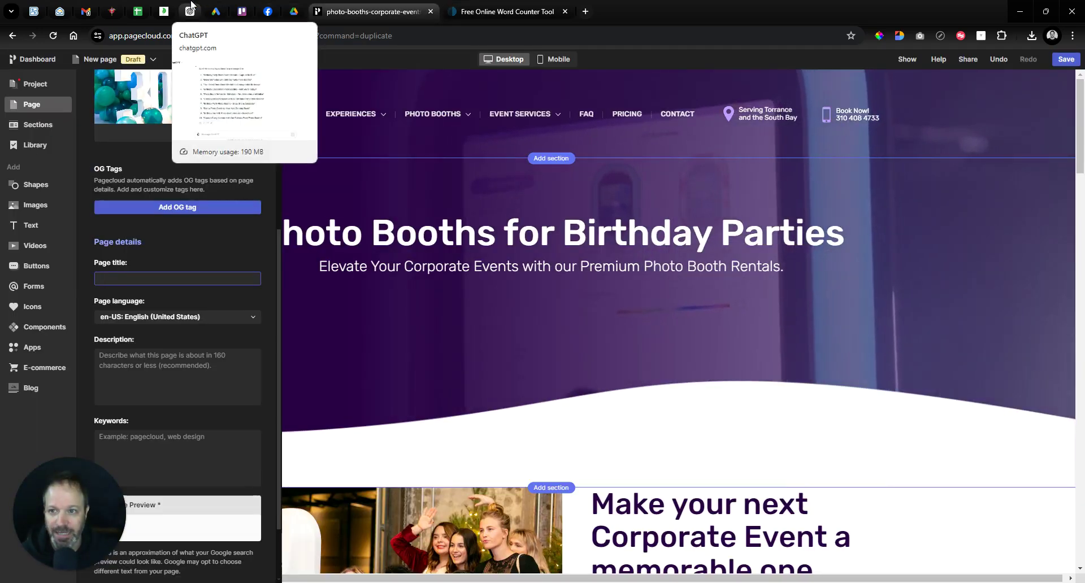
left_click(191, 11)
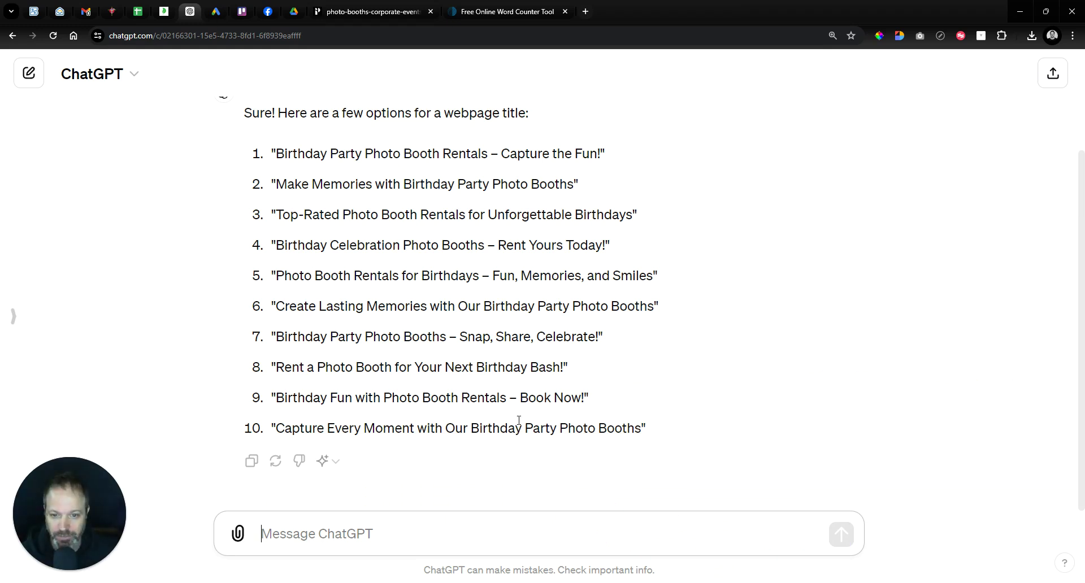
left_click_drag(278, 428, 633, 428)
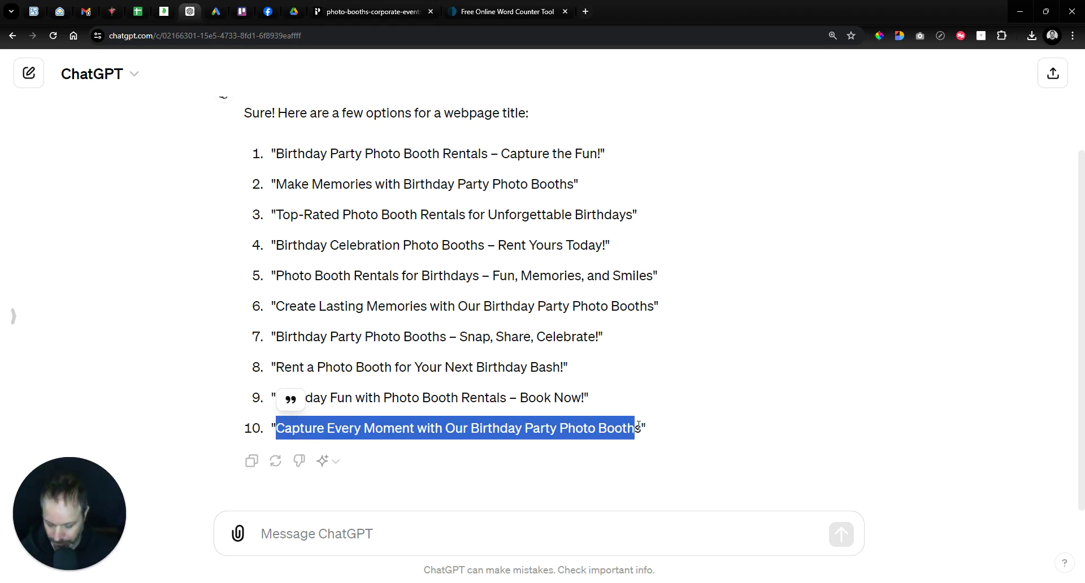
left_click(506, 12)
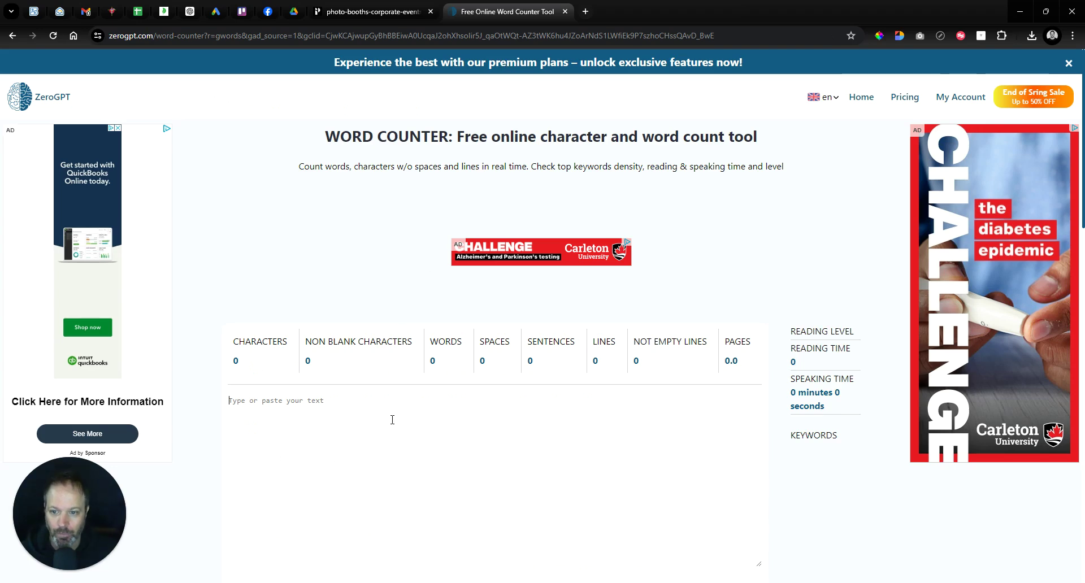
type("Capture Every Moment with Our Birthday Party Photo Booth")
type("s")
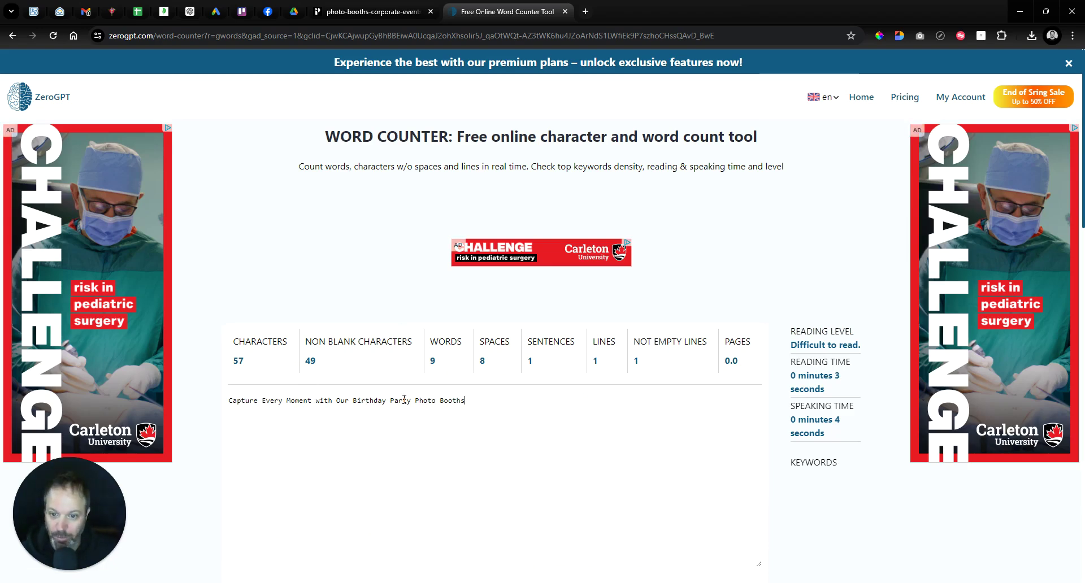
- Copy the checked text and, in the Pagecloud editor, set the page title to "Capture Every Moment with Our Birthday Party Photo Booths"
left_click_drag(475, 401, 235, 398)
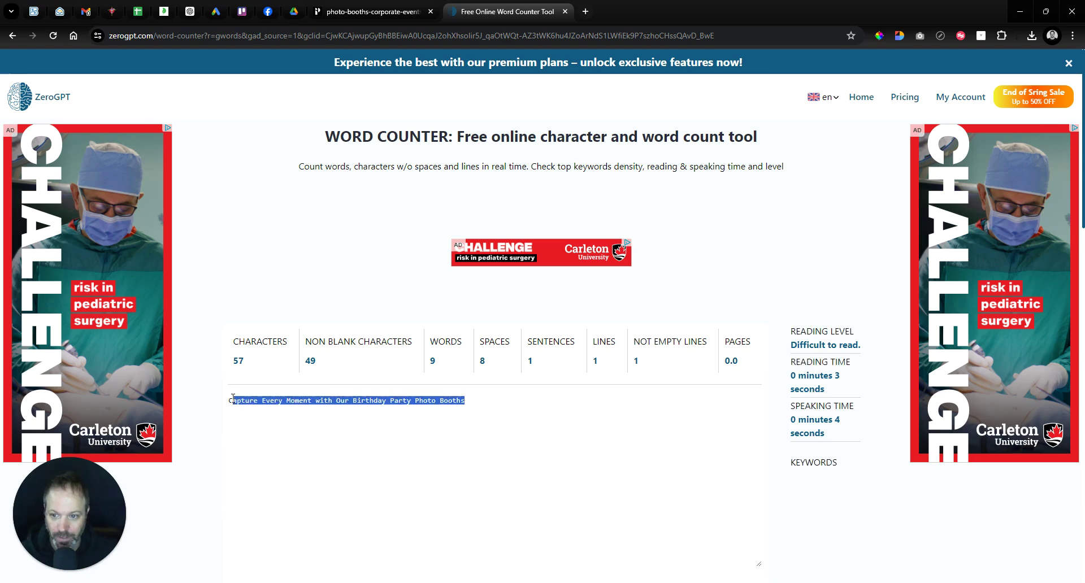
left_click(367, 5)
type("Capture Every Moment with Our Birthday Party Photo Booths")
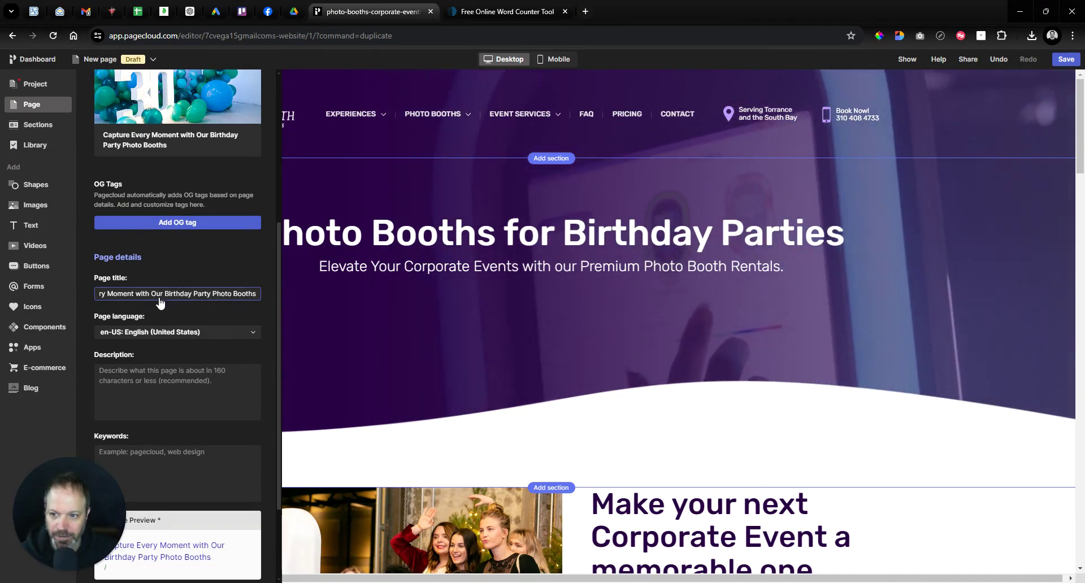
- Switch to ChatGPT and submit the prompt "now the meta description" for the page's description
left_click(182, 378)
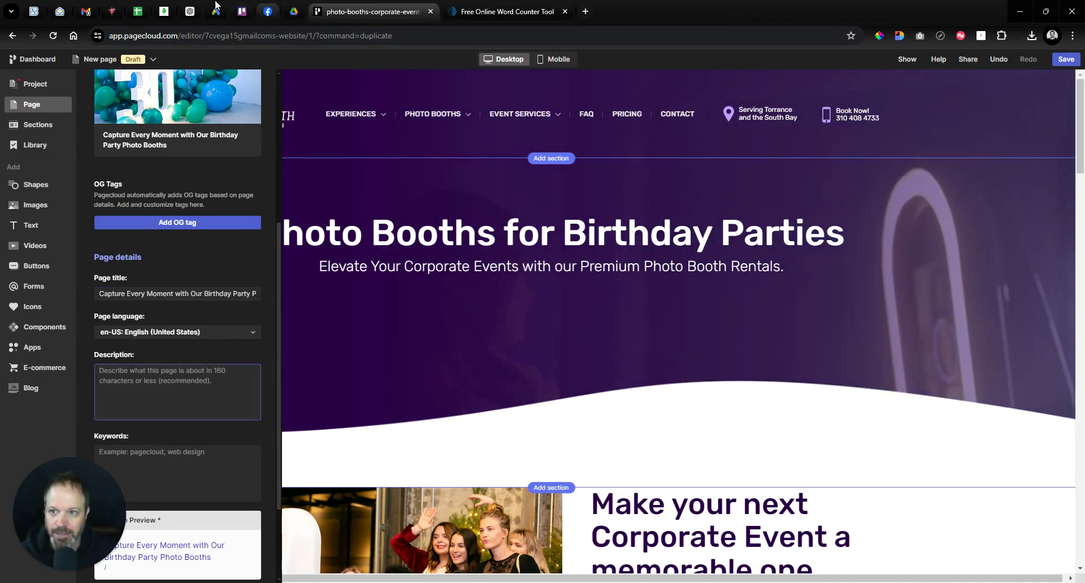
left_click(190, 11)
left_click(513, 530)
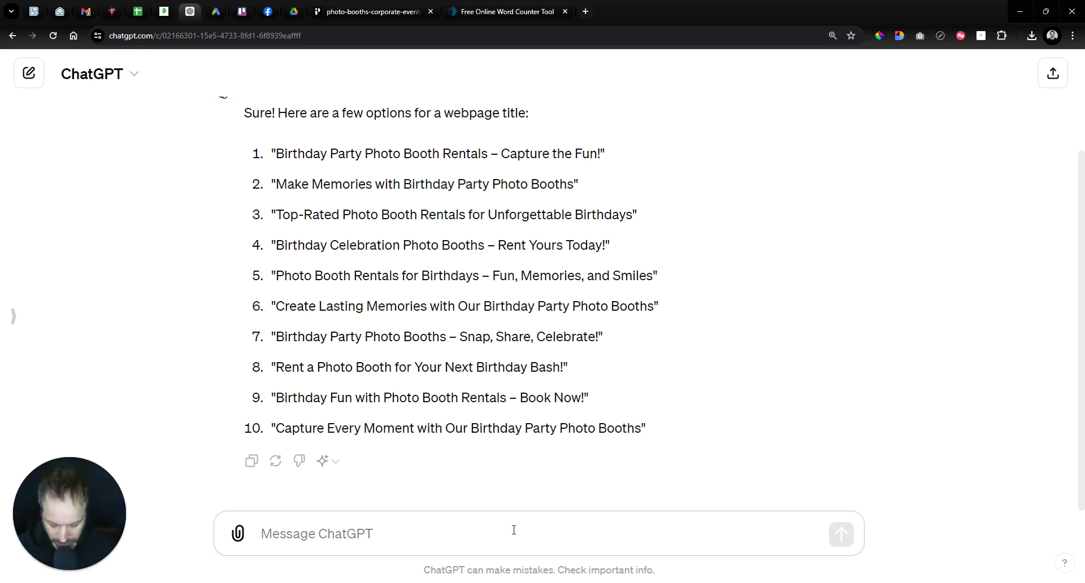
type("now the")
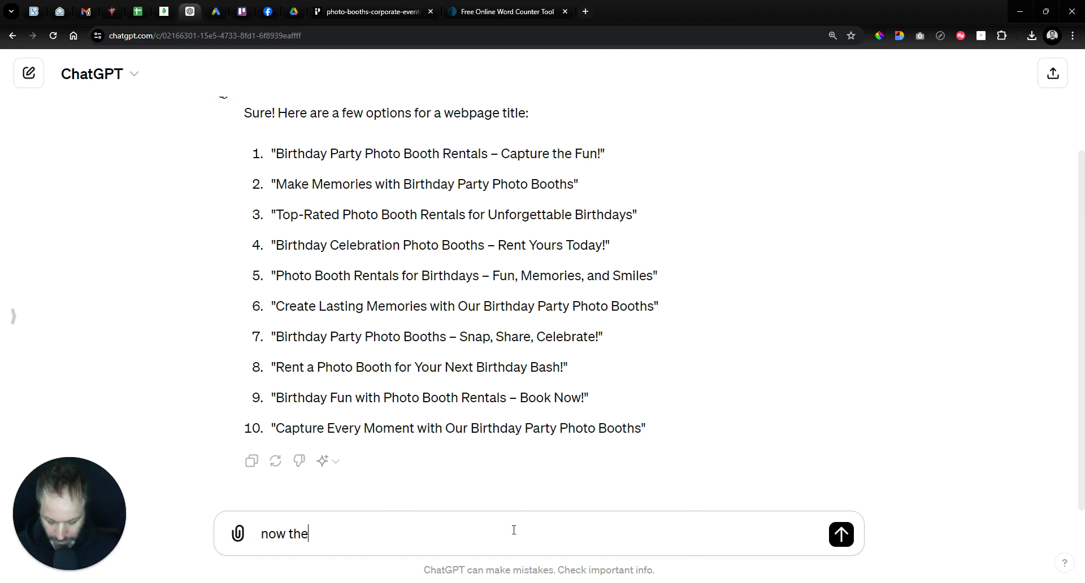
type(" meta description")
key("Return")
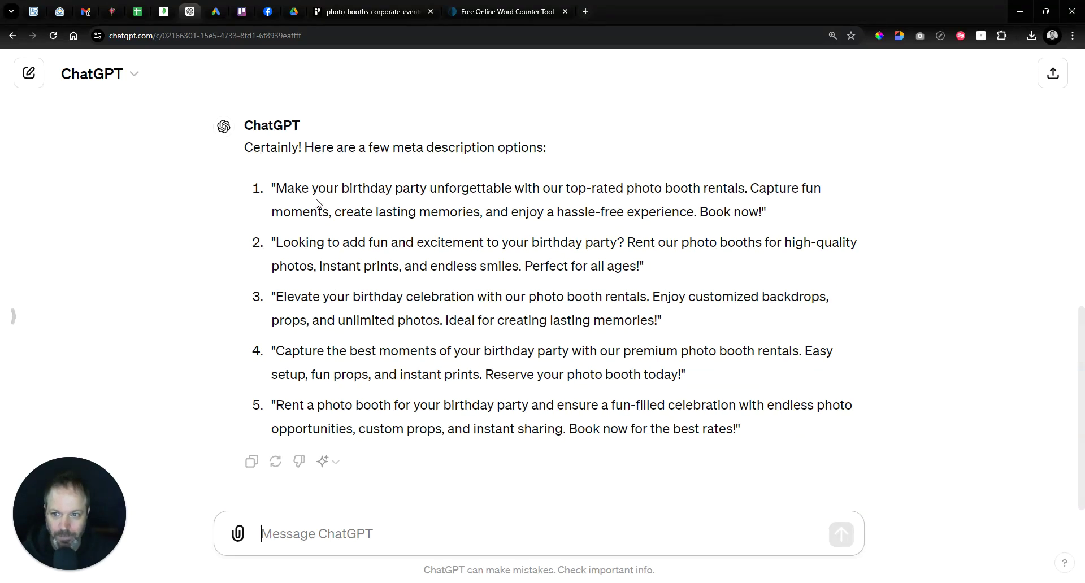
- Copy the first meta description option, starting "Make your birthday party unforgettable" and ending "Book now!", into the page's description in Pagecloud
left_click_drag(280, 188, 764, 206)
key("ctrl+c")
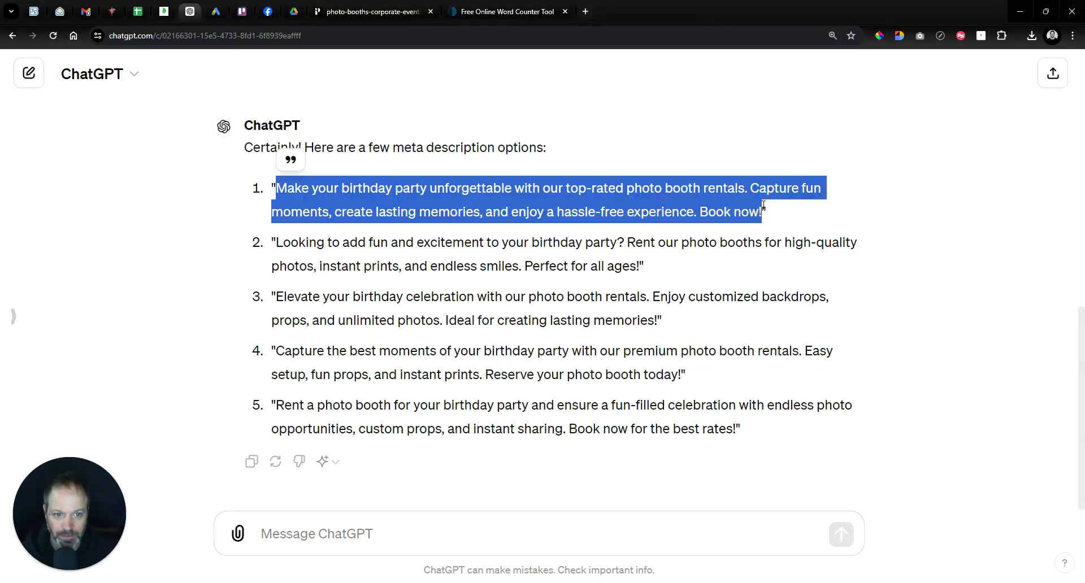
left_click(370, 11)
left_click(173, 395)
key("ctrl+v")
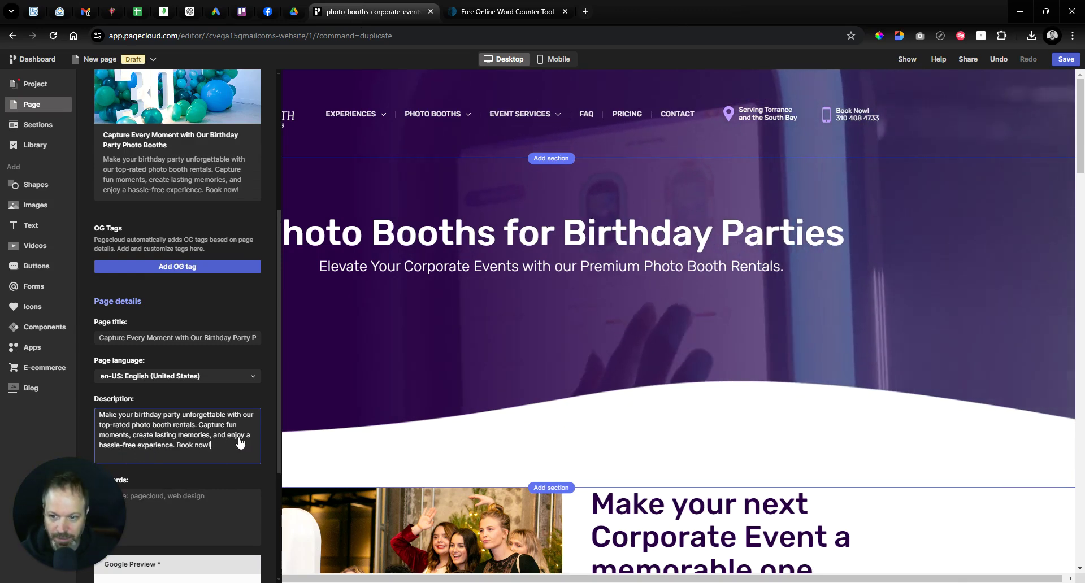
- Switch to ChatGPT and submit the prompt "now the keywords, list them inline and use commas" for the page keywords
scroll(220, 435, "down", 2)
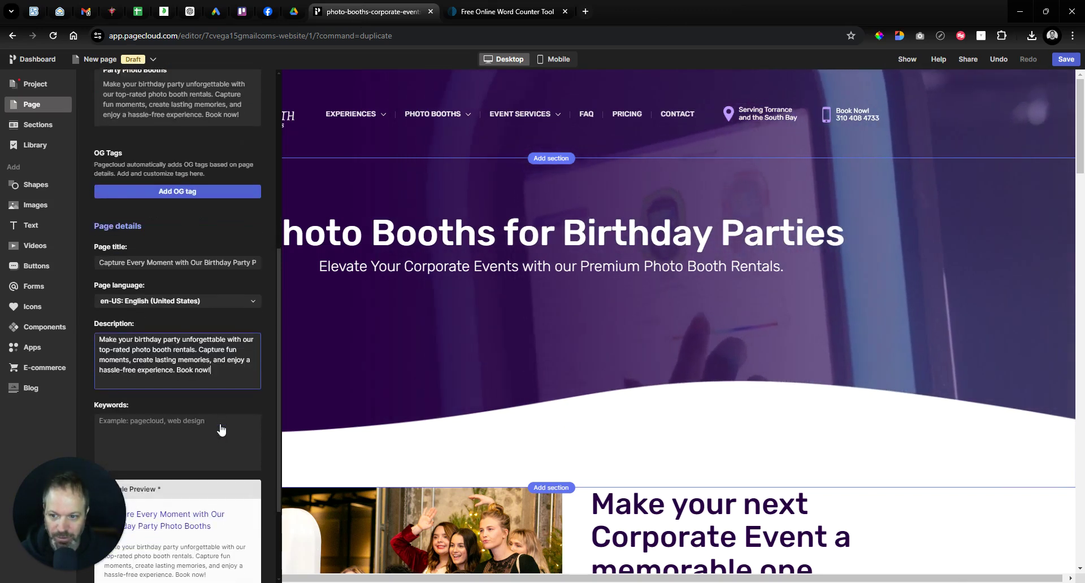
left_click(226, 396)
left_click(190, 8)
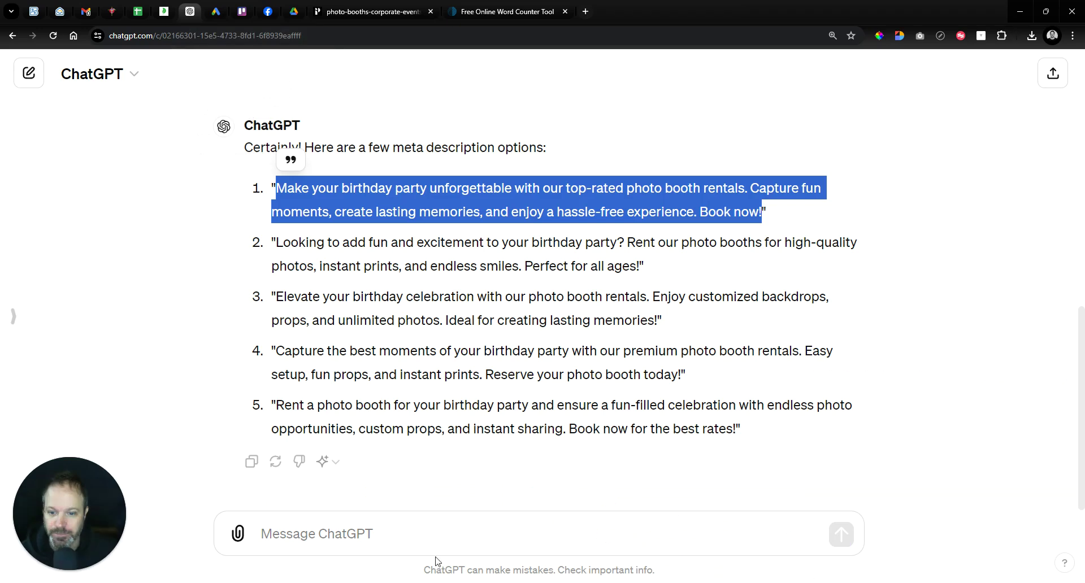
left_click(440, 531)
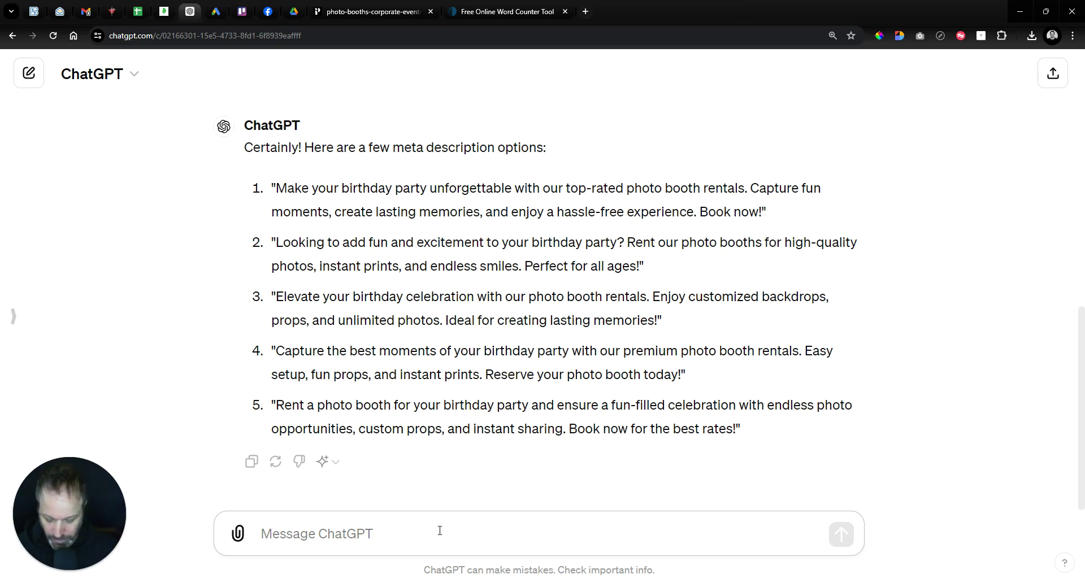
type("now")
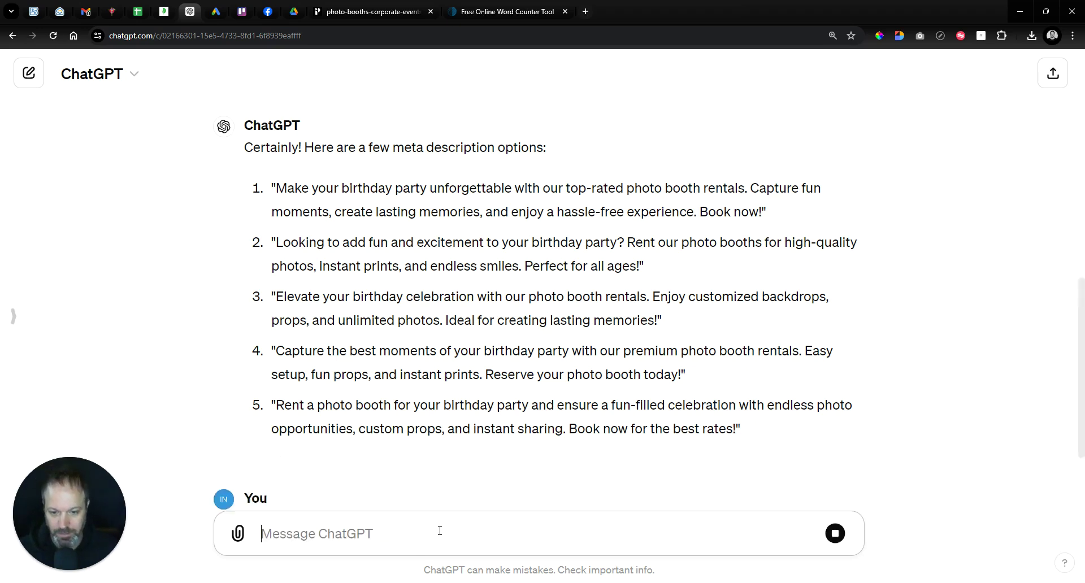
key("Return")
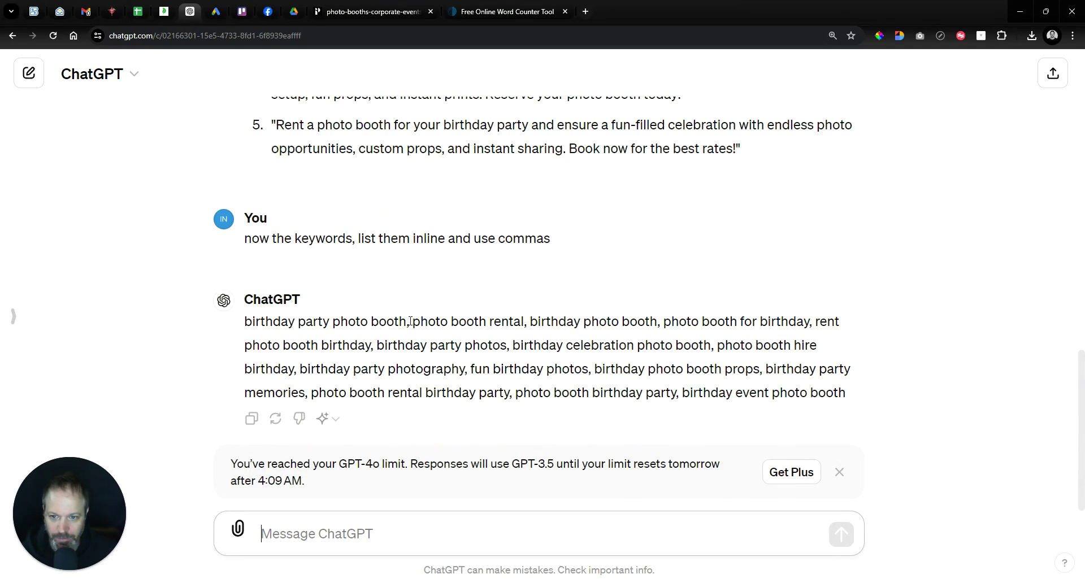
- Copy ChatGPT's whole comma-separated list, from "birthday party photo booth" to "birthday event photo booth", into the page's keywords in Pagecloud
left_click_drag(413, 323, 552, 322)
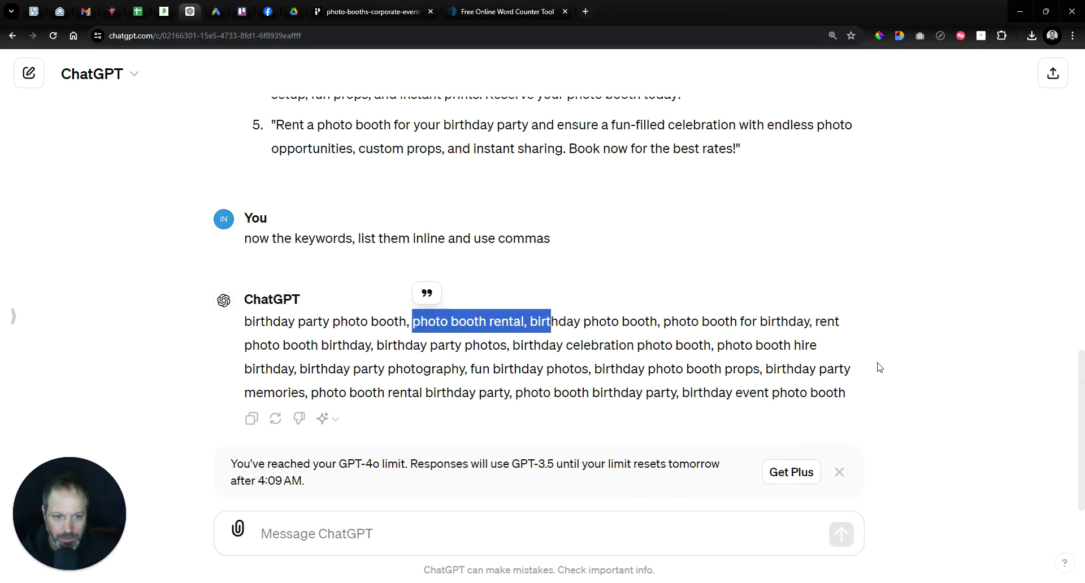
left_click(793, 361)
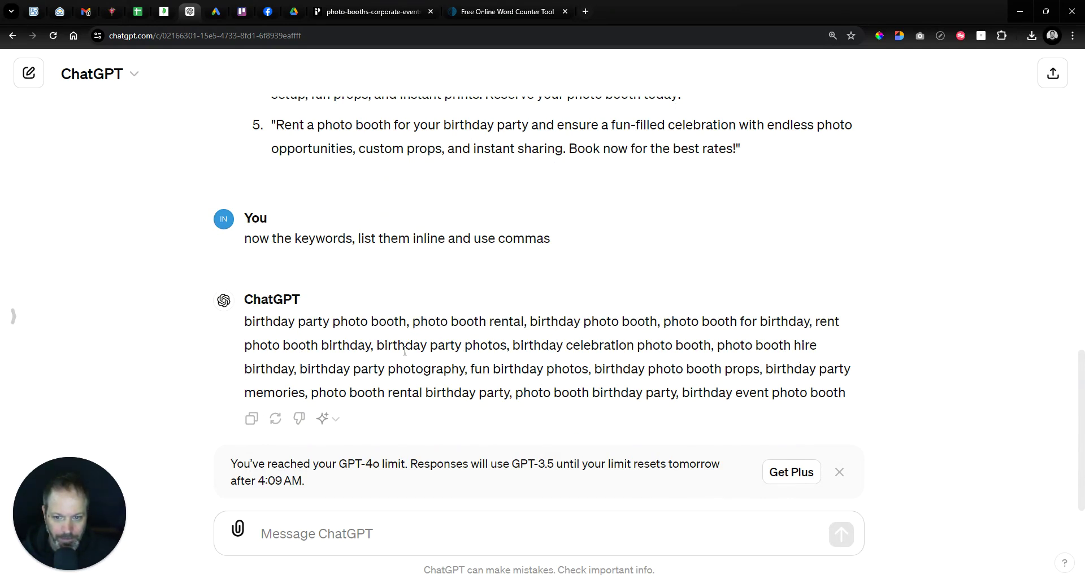
left_click(381, 13)
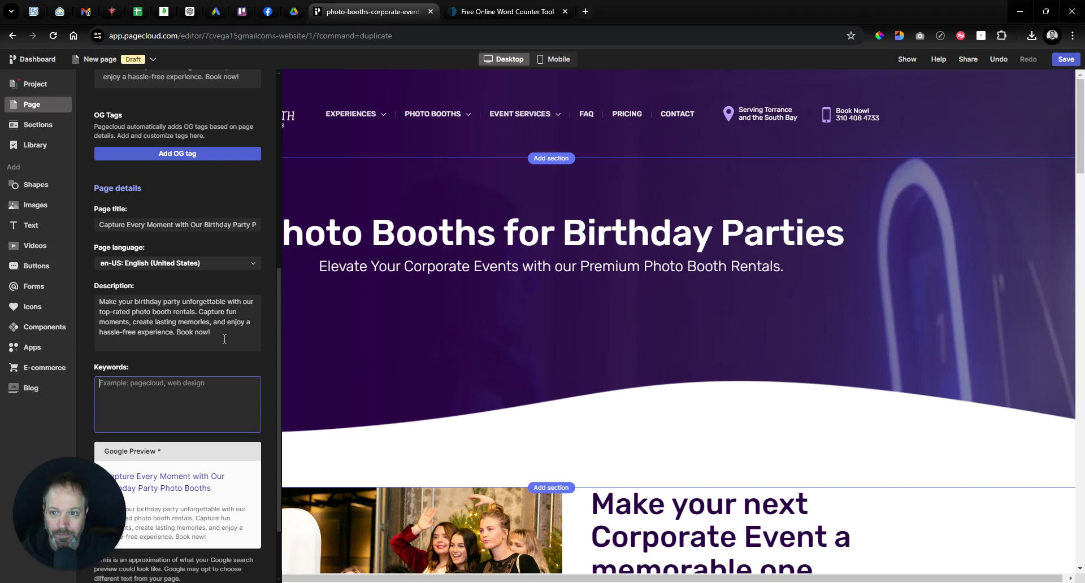
left_click(188, 400)
key("ctrl+v")
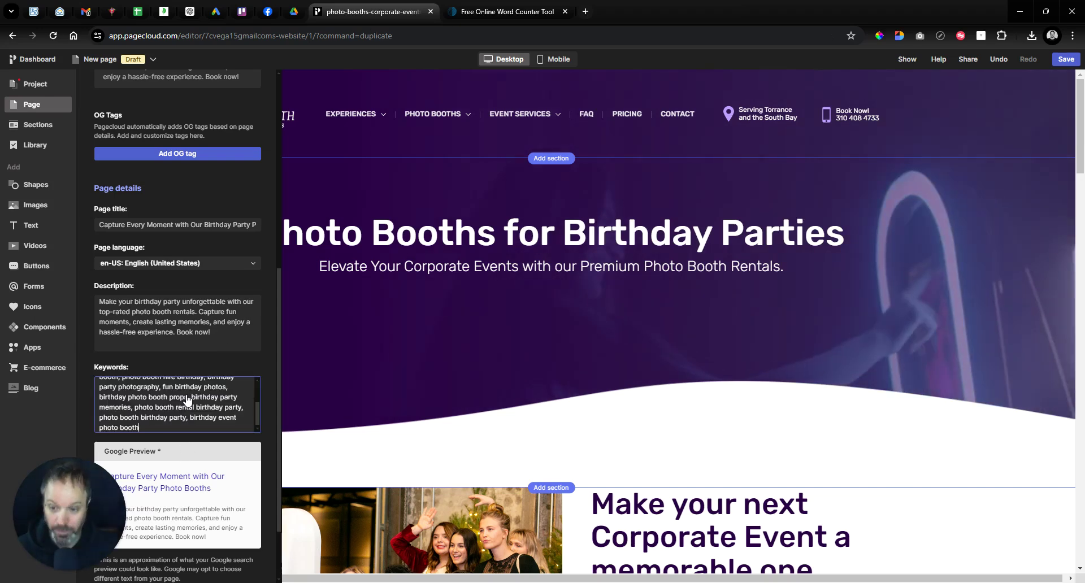
- Review the page title, description, keywords, social image preview and Google preview in the page settings
scroll(199, 404, "up", 5)
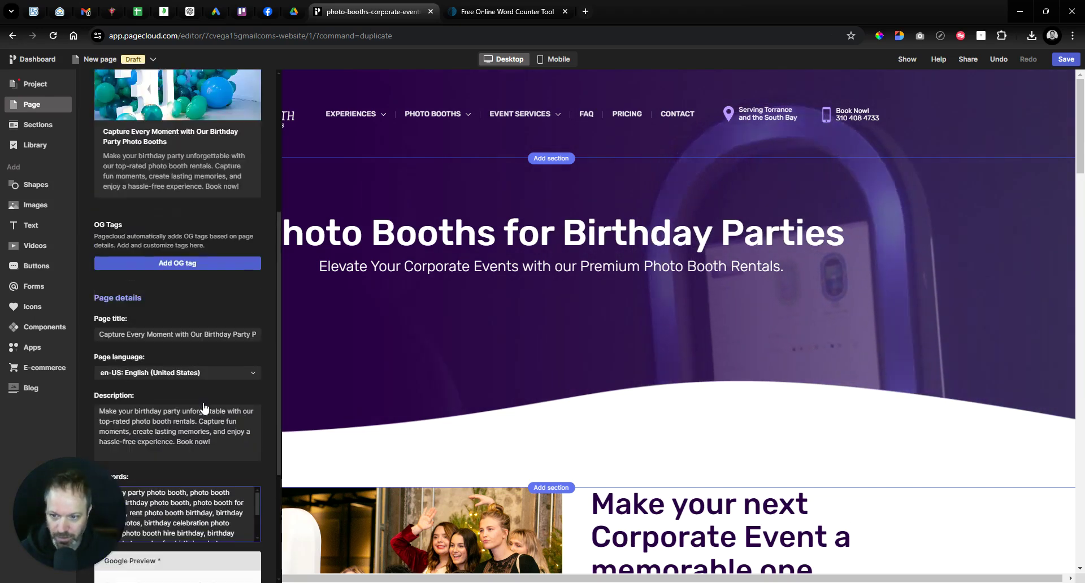
scroll(202, 402, "down", 6)
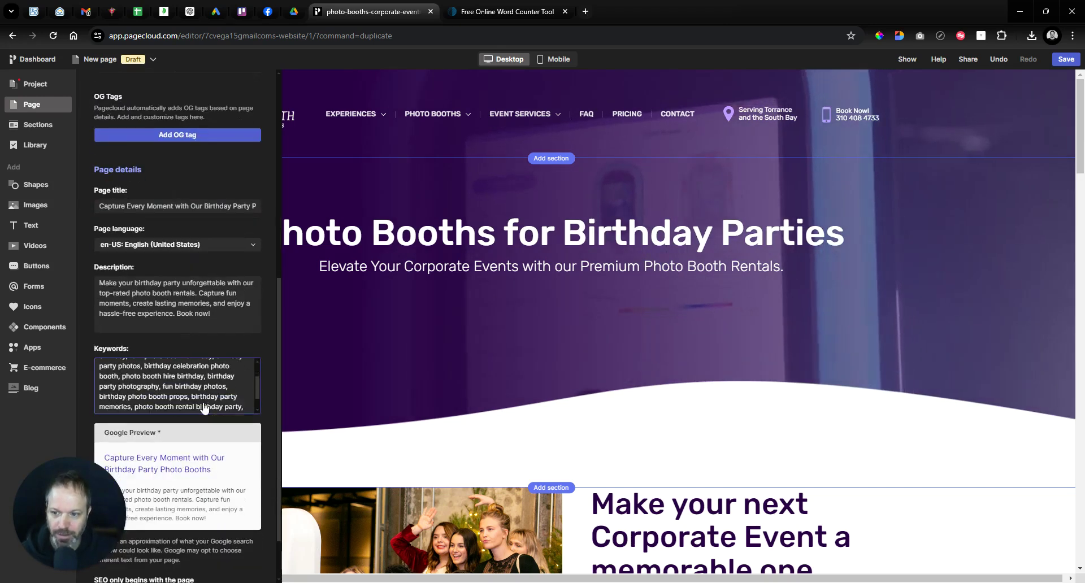
scroll(218, 396, "down", 4)
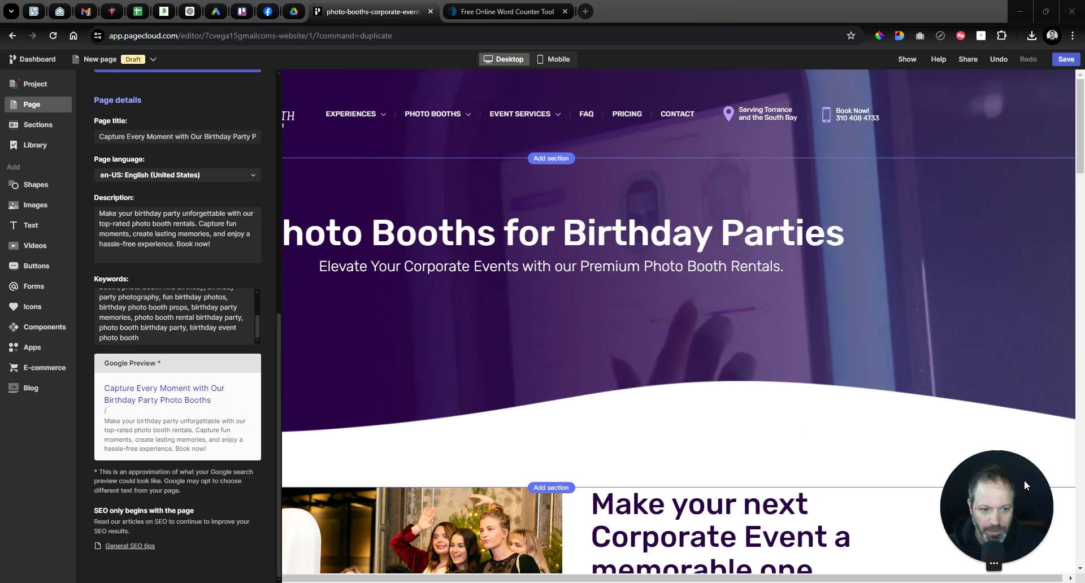
scroll(167, 415, "up", 1)
scroll(175, 417, "down", 1)
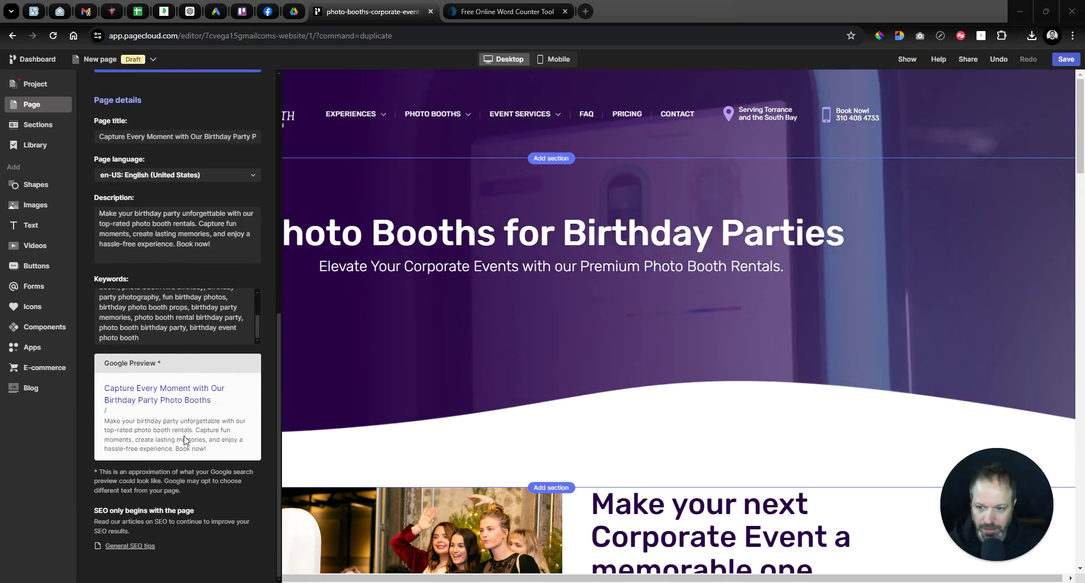
scroll(185, 436, "up", 3)
scroll(184, 436, "up", 3)
mouse_move(174, 205)
scroll(182, 287, "down", 3)
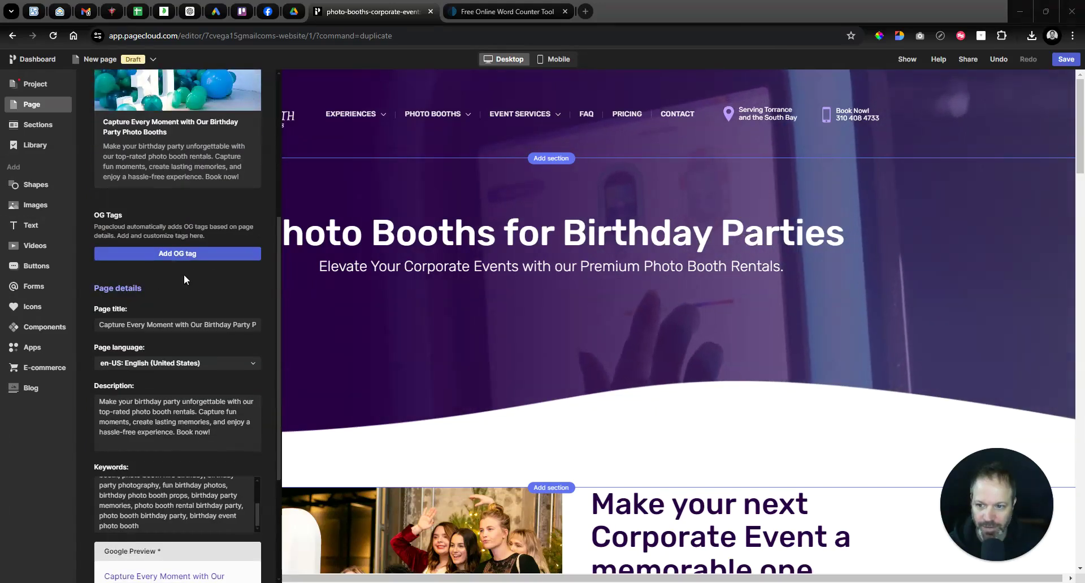
scroll(186, 277, "down", 1)
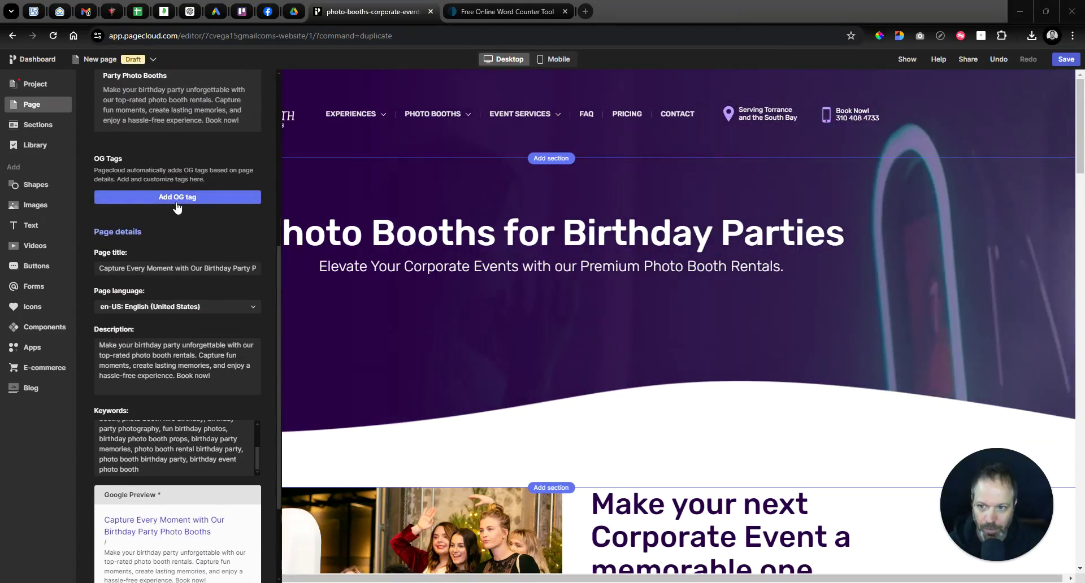
triple_click(181, 269)
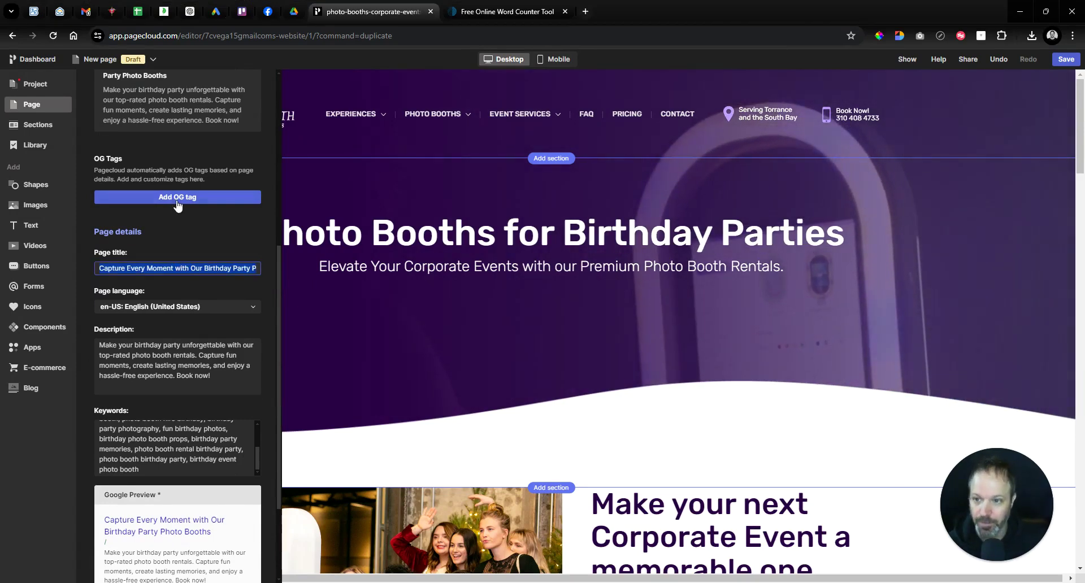
left_click(177, 198)
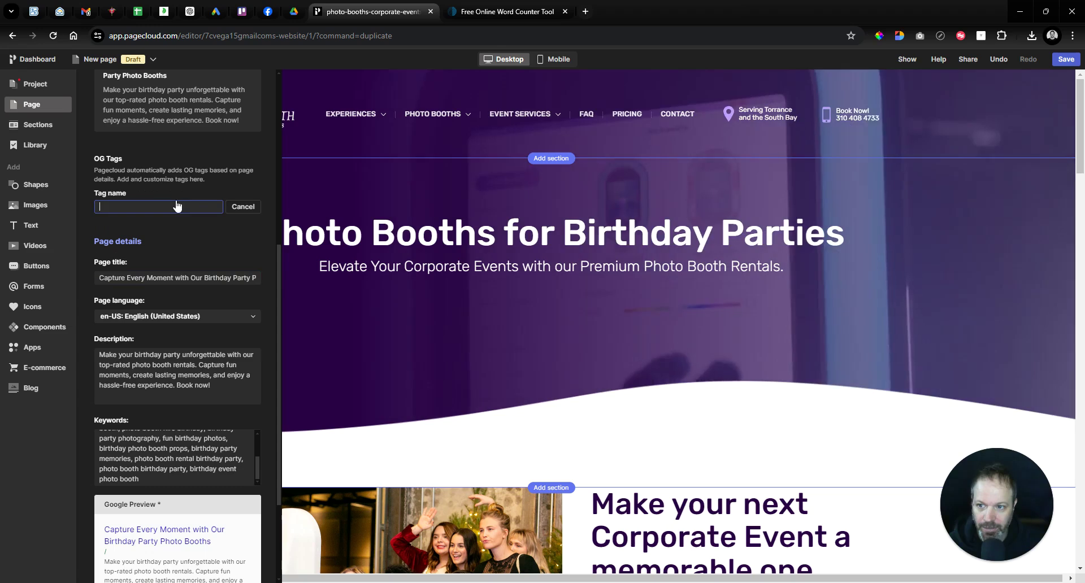
left_click(240, 207)
scroll(181, 356, "down", 1)
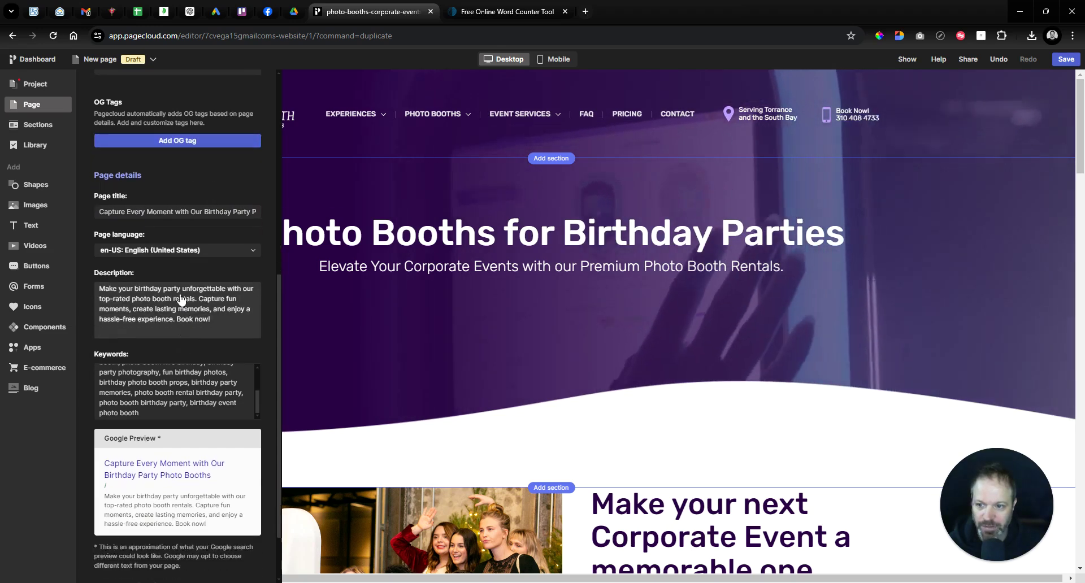
- Copy the page description and paste it into the ZeroGPT word counter to check its character count
triple_click(181, 299)
key("ctrl+c")
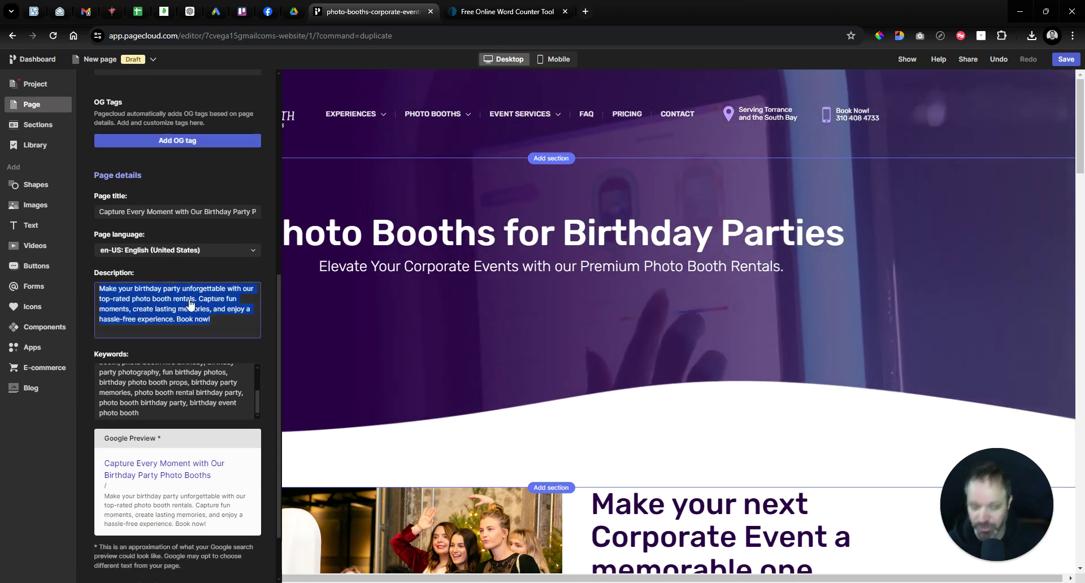
key("ctrl+Tab")
triple_click(341, 400)
key("ctrl+v")
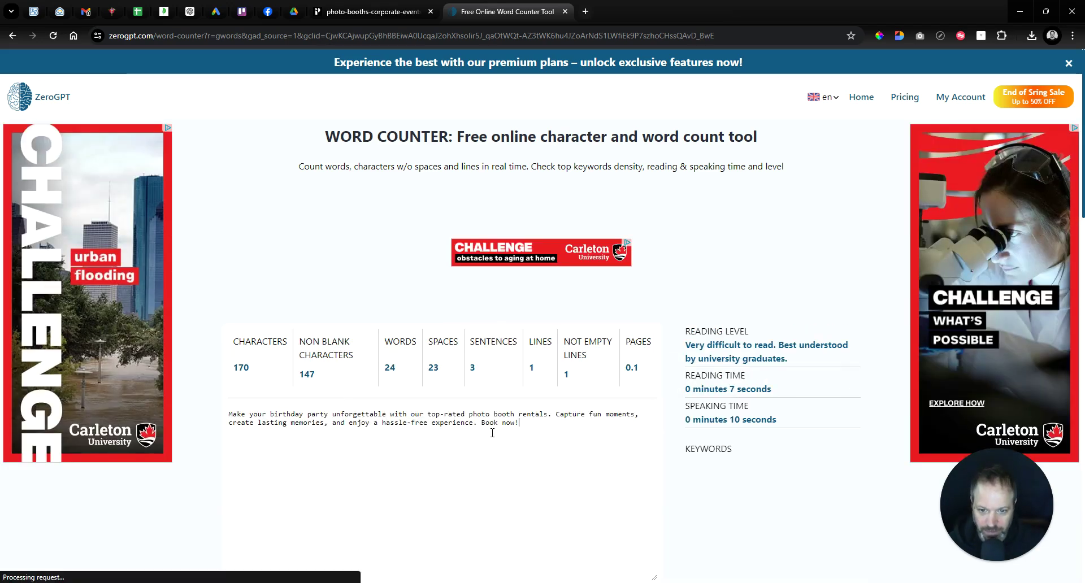
- Remove "Book now!" from the text in the word counter and check the shortened description's length
left_click_drag(480, 425, 546, 421)
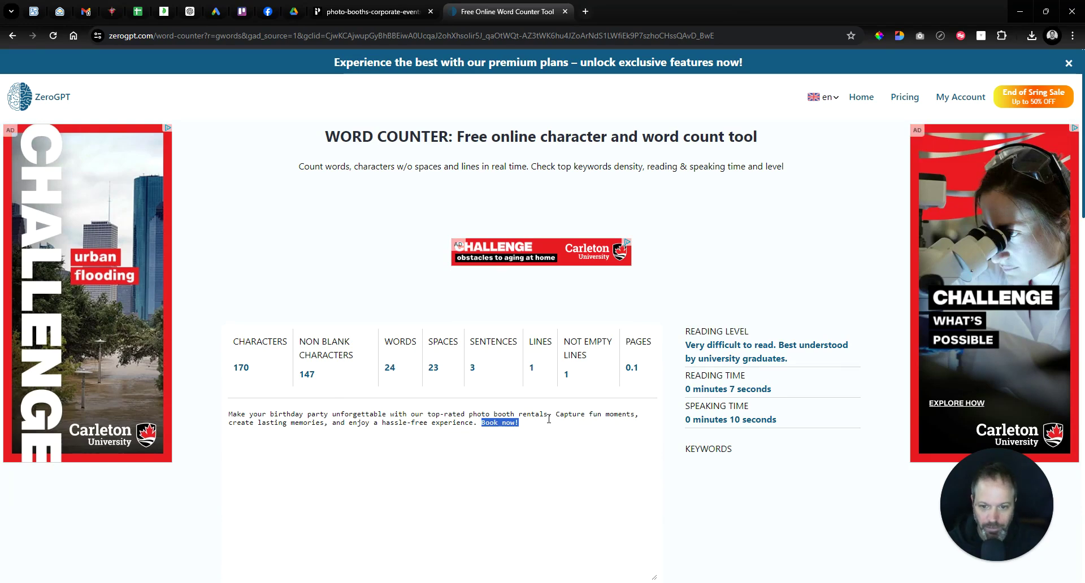
key("BackSpace")
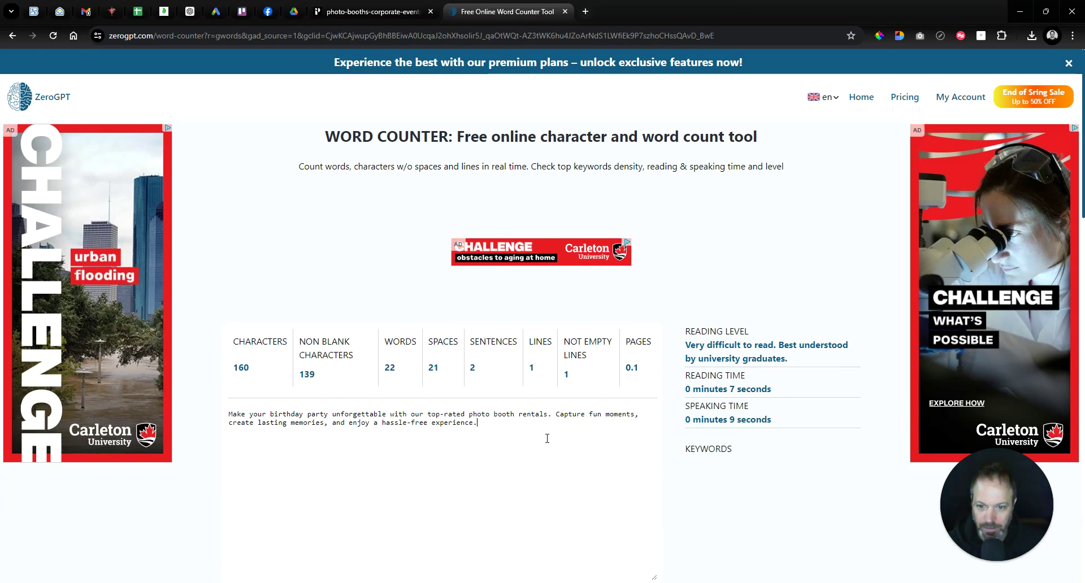
left_click_drag(497, 426, 254, 414)
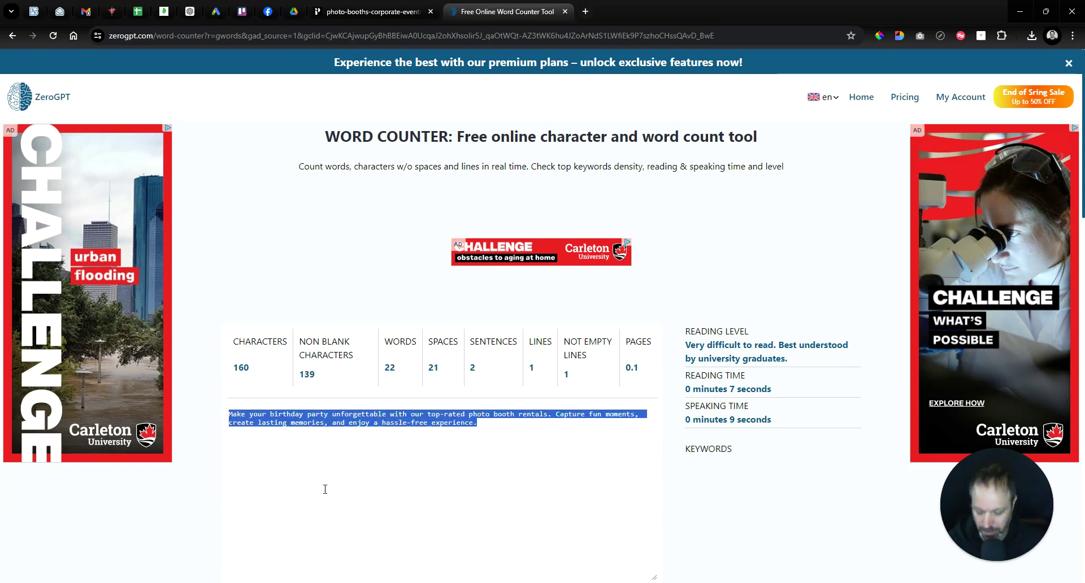
- Switch to Pagecloud and delete "Book now!" from the page description so it ends with "hassle-free experience."
left_click(373, 11)
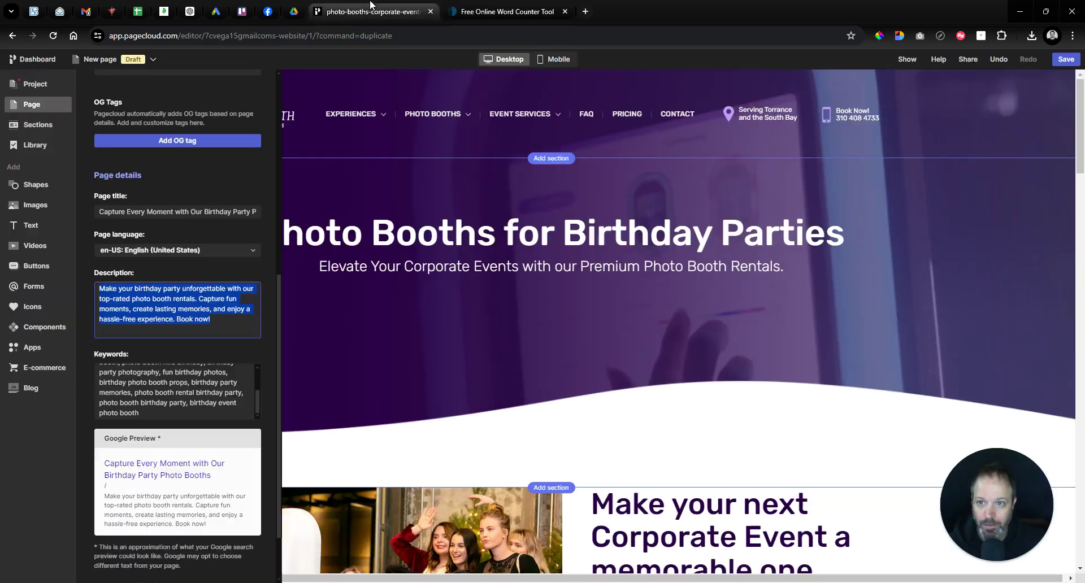
left_click(208, 325)
key("BackSpace")
key("BackSpace")
key("BackSpace")
key("BackSpace")
key("BackSpace")
key("BackSpace")
key("BackSpace")
key("BackSpace")
key("BackSpace")
key("BackSpace")
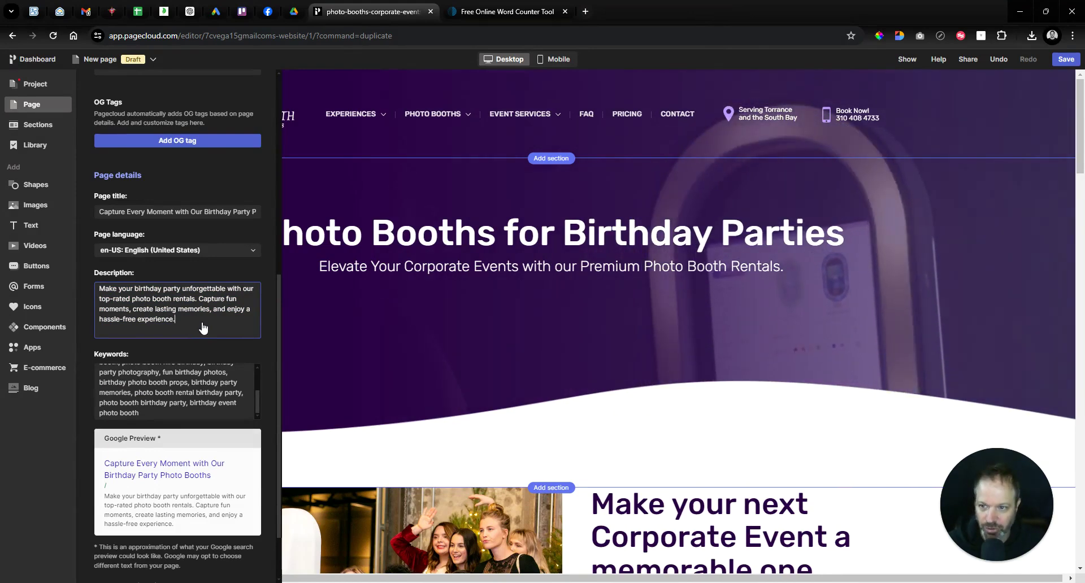
- Add an og:title tag with the page title "Capture Every Moment with Our Birthday Party Photo Booths" as its value
triple_click(186, 214)
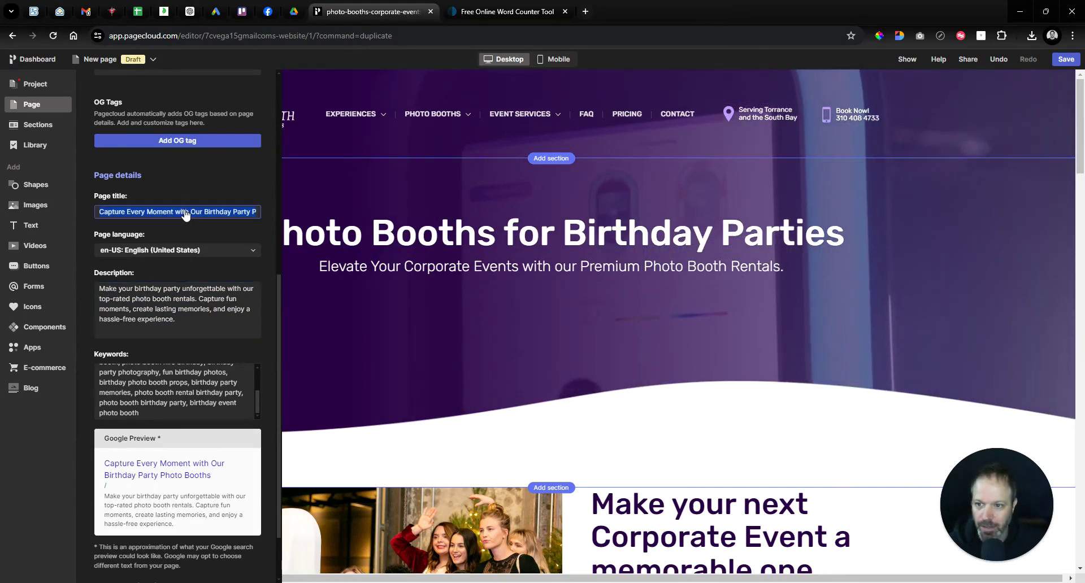
left_click(187, 142)
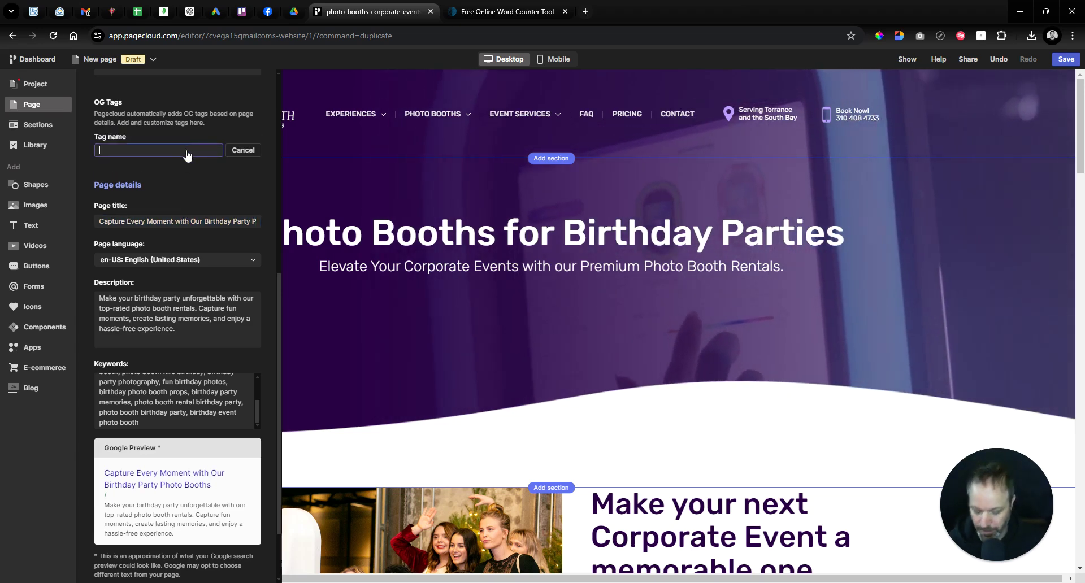
type("tit")
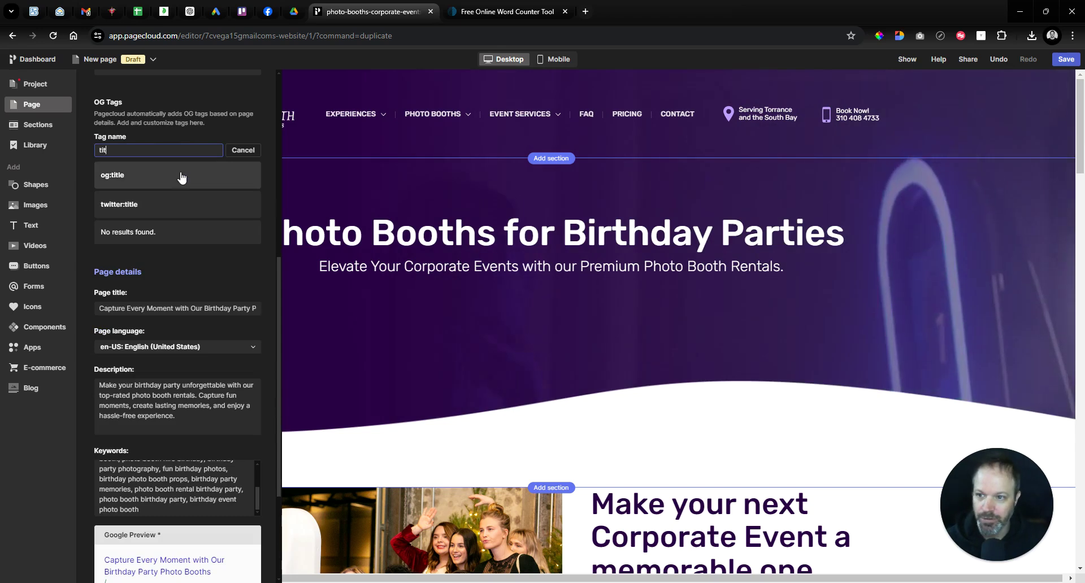
left_click(181, 175)
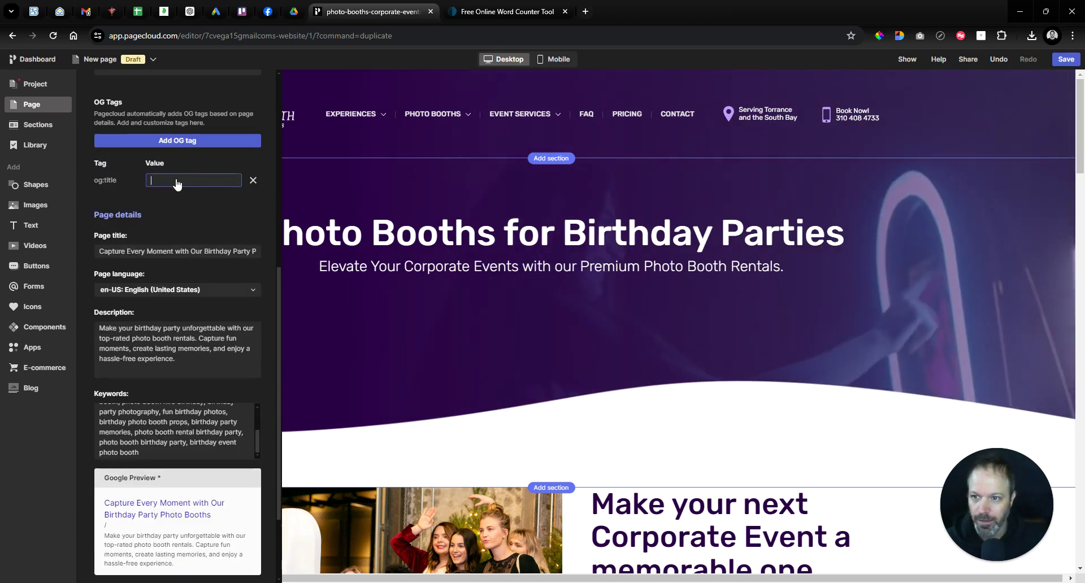
key("ctrl+v")
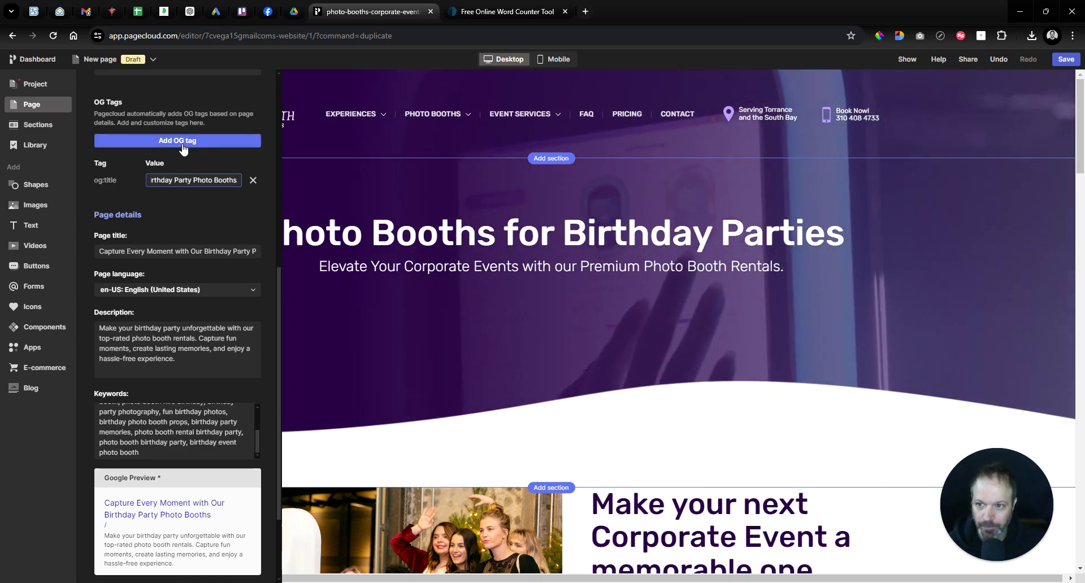
- Add an og:description tag and fill its value with the copied page description
left_click(182, 142)
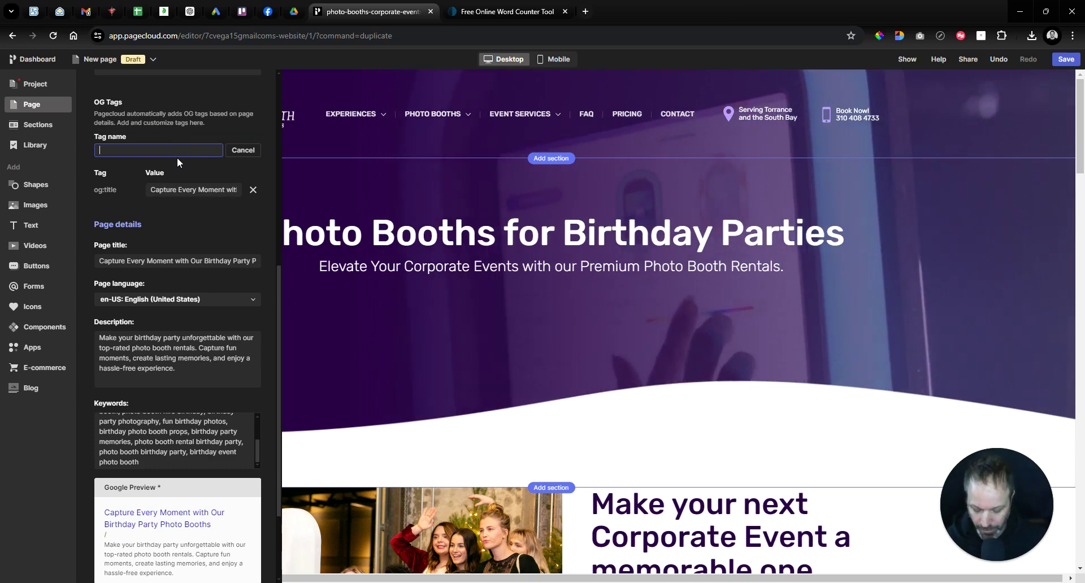
type("des")
left_click(181, 173)
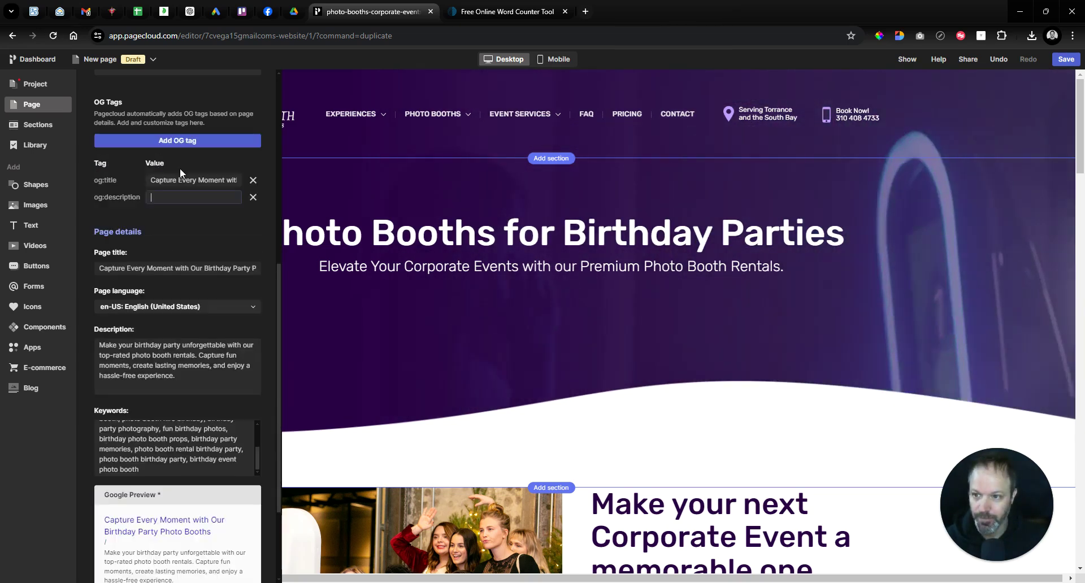
triple_click(174, 358)
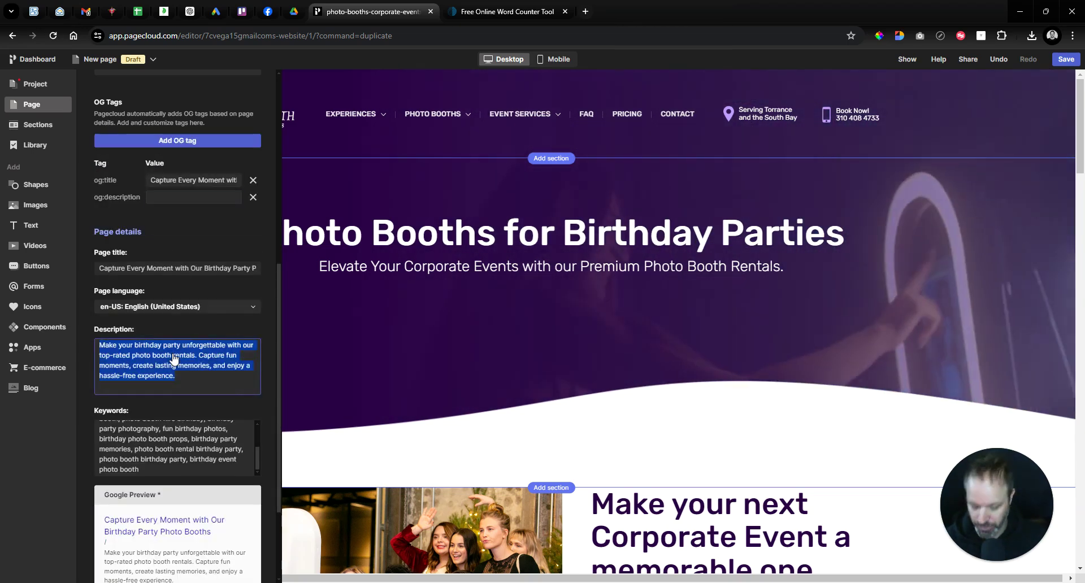
left_click(165, 199)
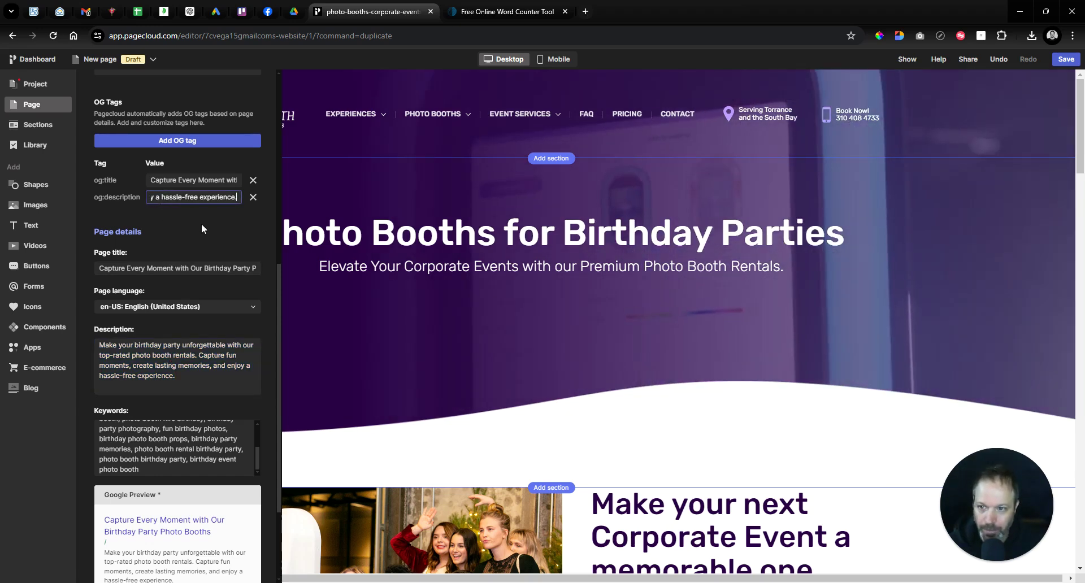
- Add a twitter:card tag with the copied page description as its value
left_click(164, 142)
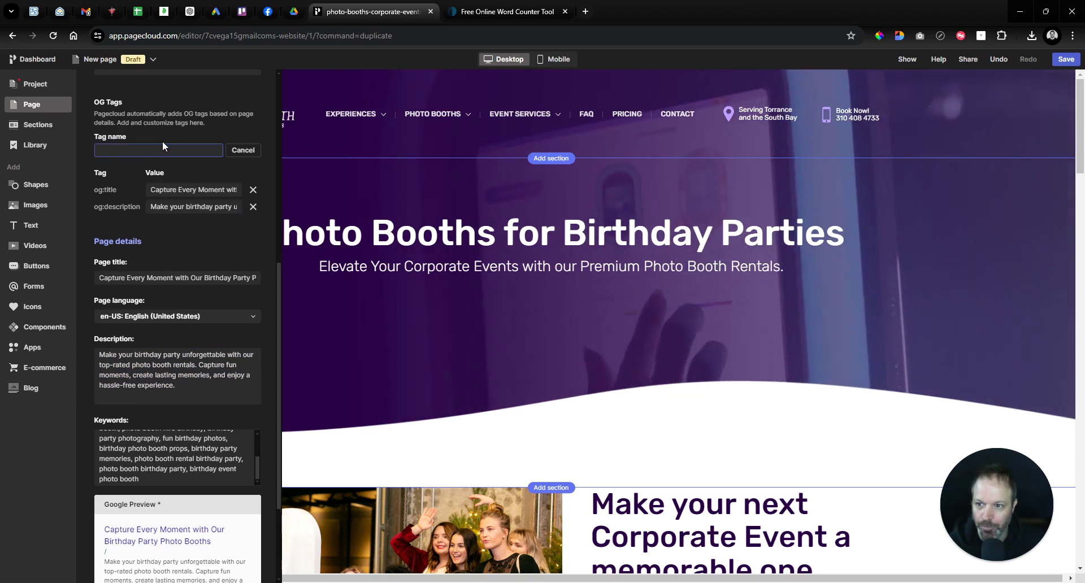
type("card")
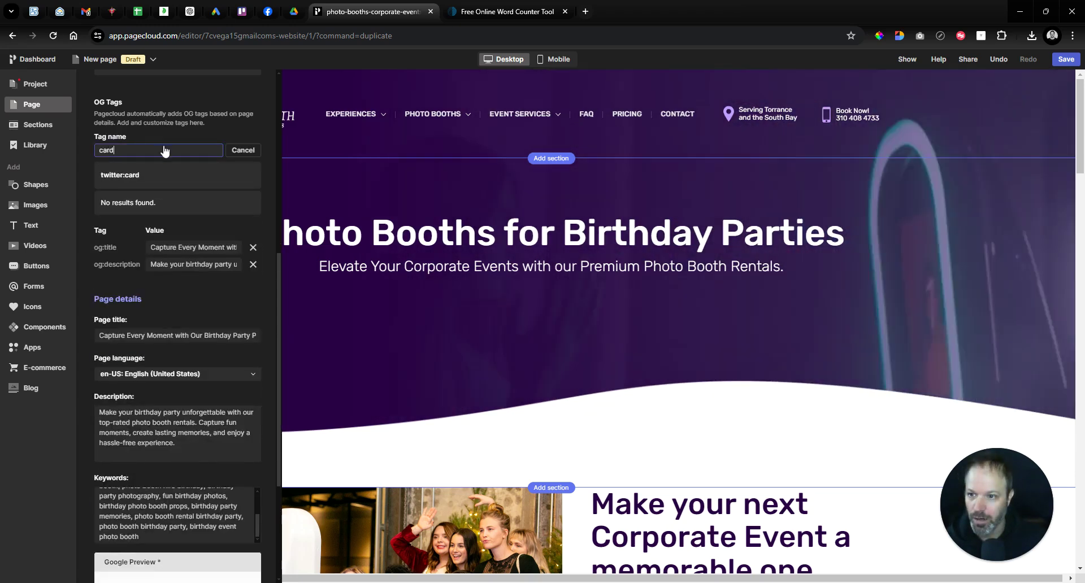
left_click(132, 175)
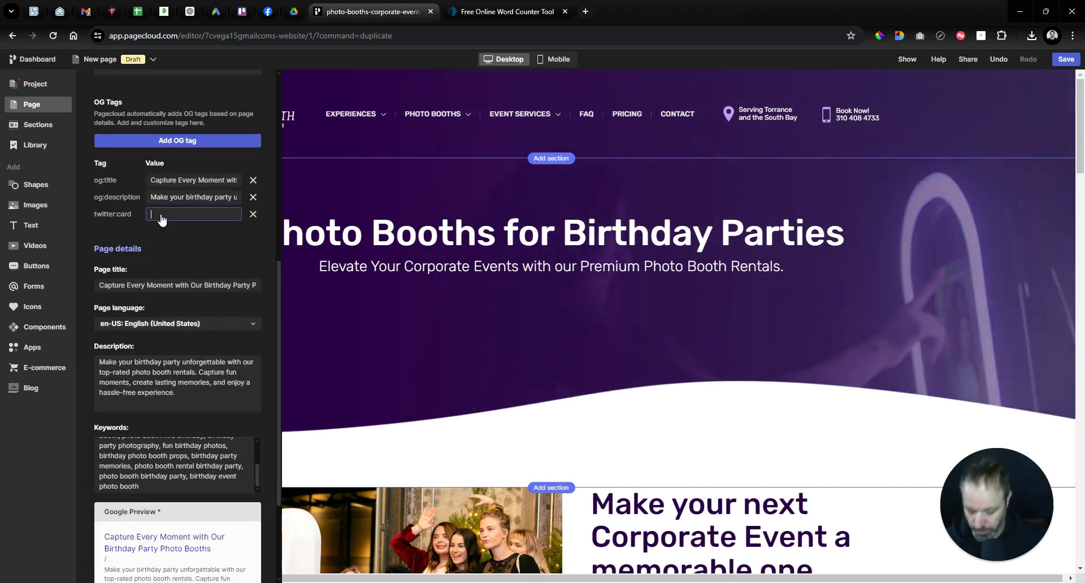
- Add a twitter:title tag and fill its value with the copied page title
left_click(165, 139)
type("tw")
left_click(166, 169)
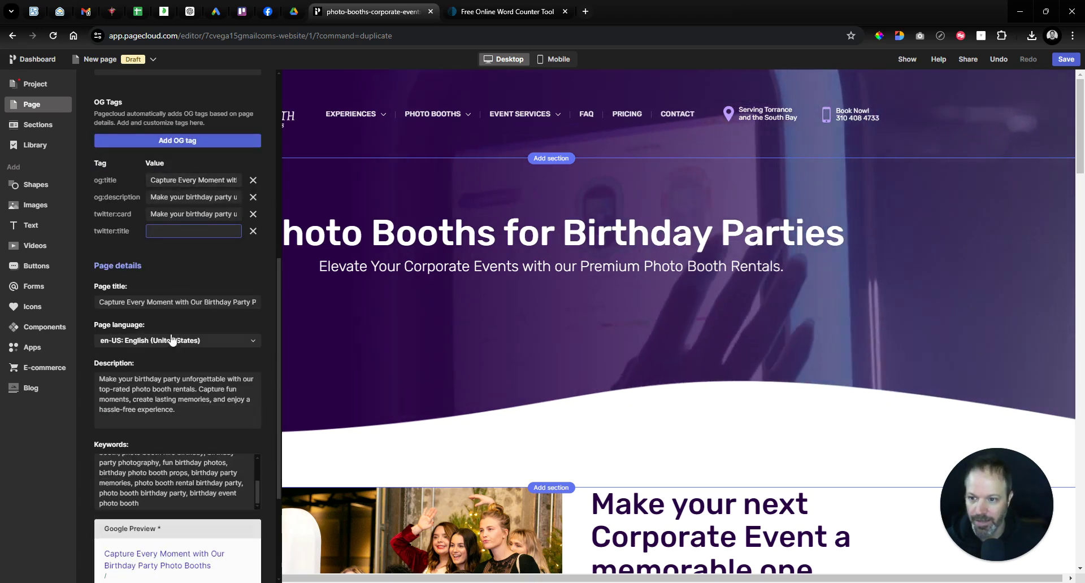
triple_click(173, 303)
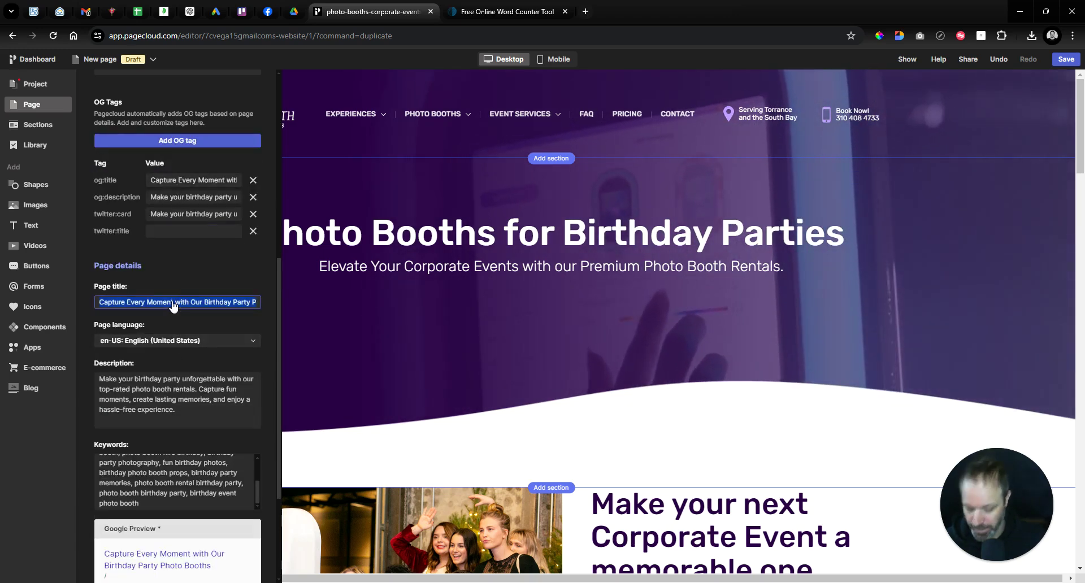
left_click(169, 232)
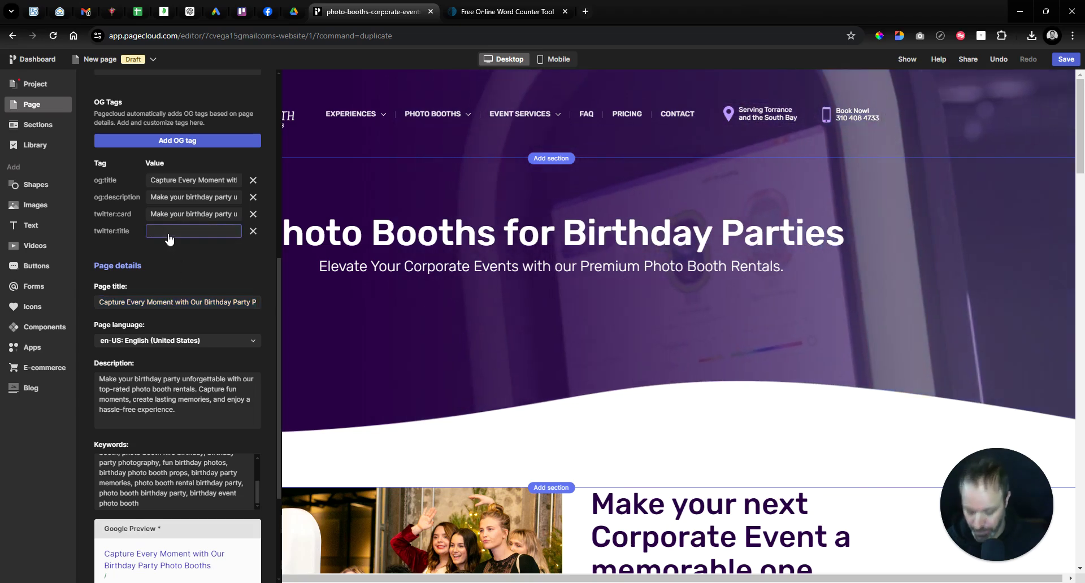
- Add a twitter:description tag and fill its value with the copied page description
left_click(178, 140)
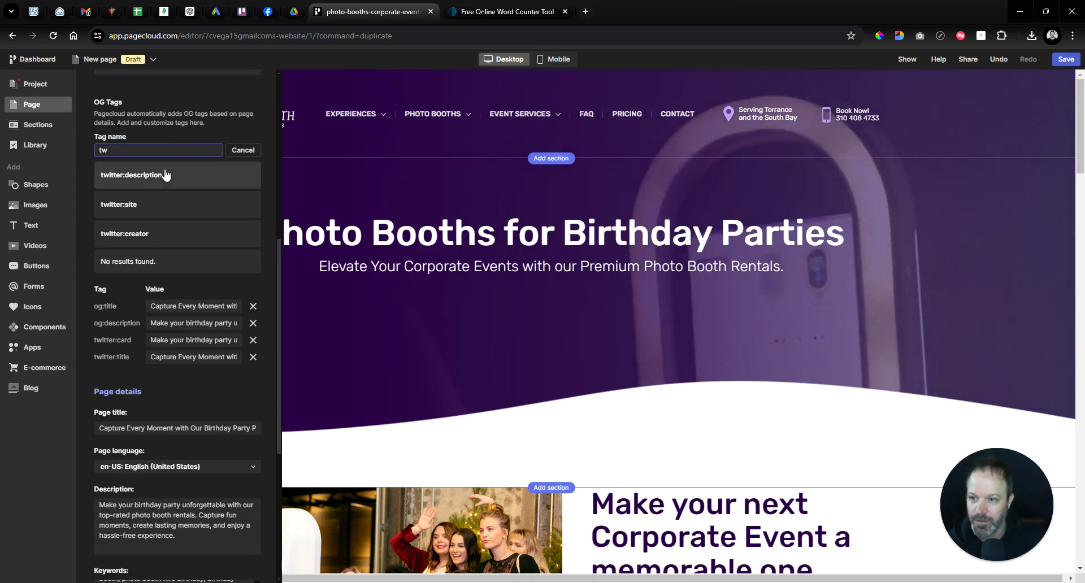
left_click(165, 169)
left_click(183, 407)
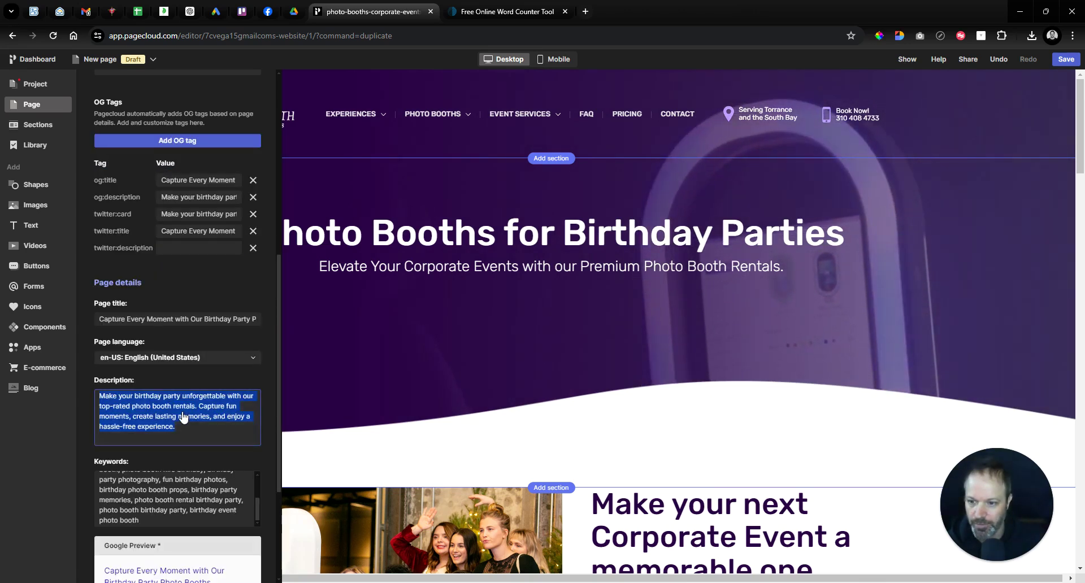
left_click(196, 249)
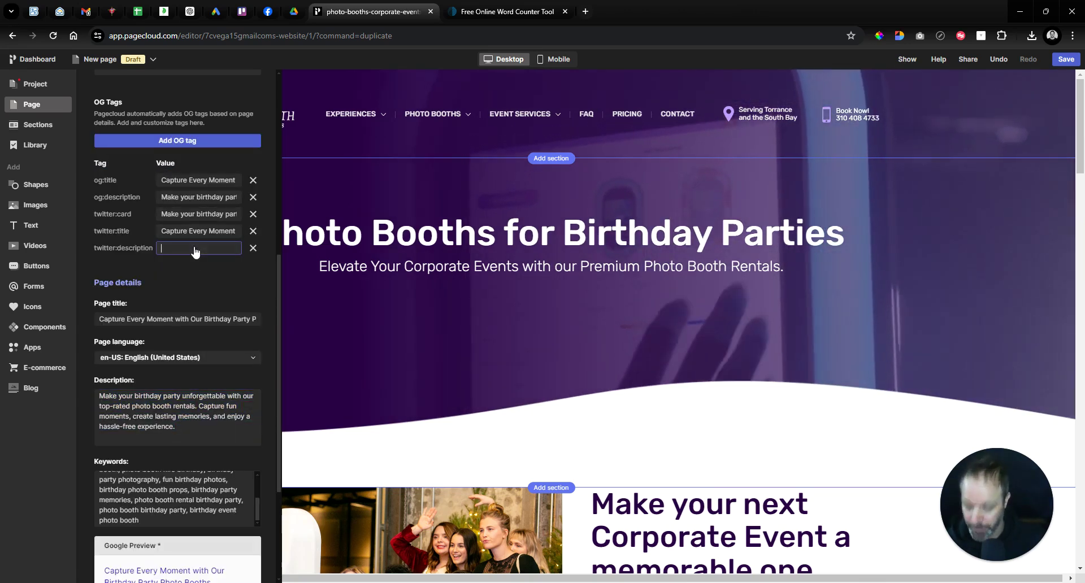
key("ctrl+v")
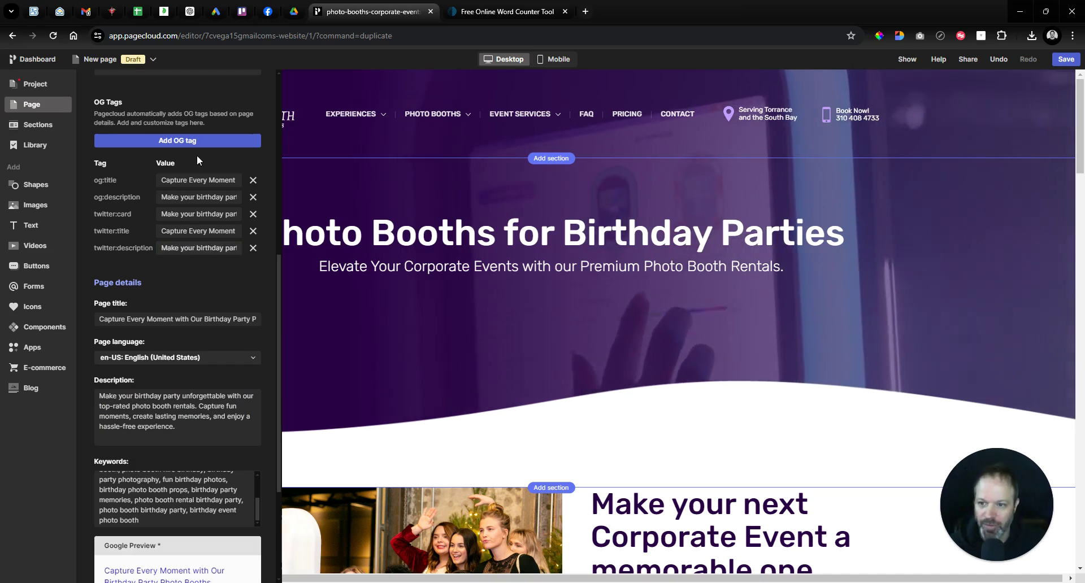
- Review the social preview, OG tags, page details and Google preview against the page's hero and first content section
scroll(202, 283, "down", 5)
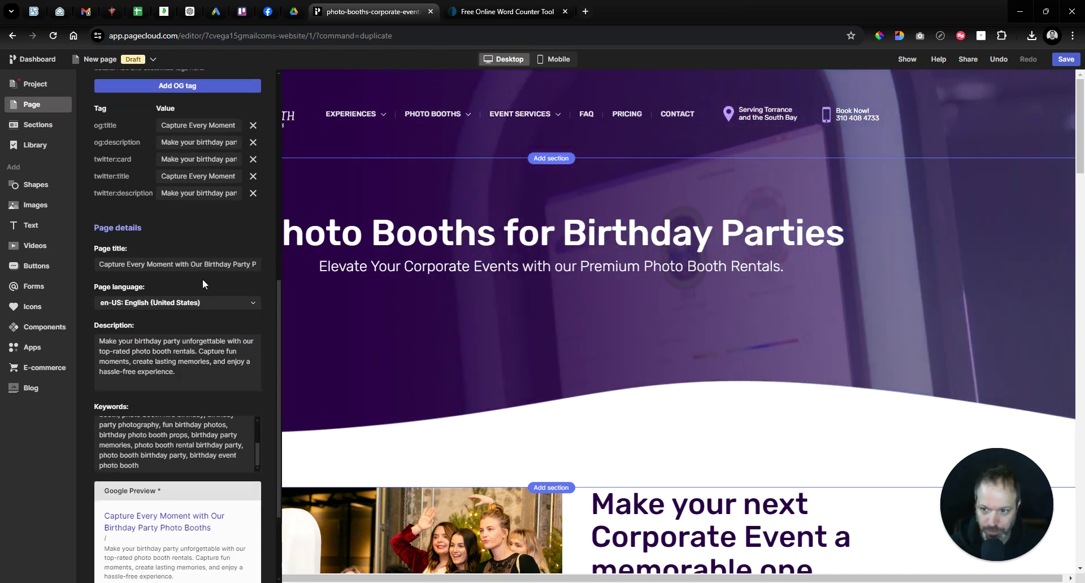
scroll(201, 283, "up", 6)
scroll(202, 283, "up", 6)
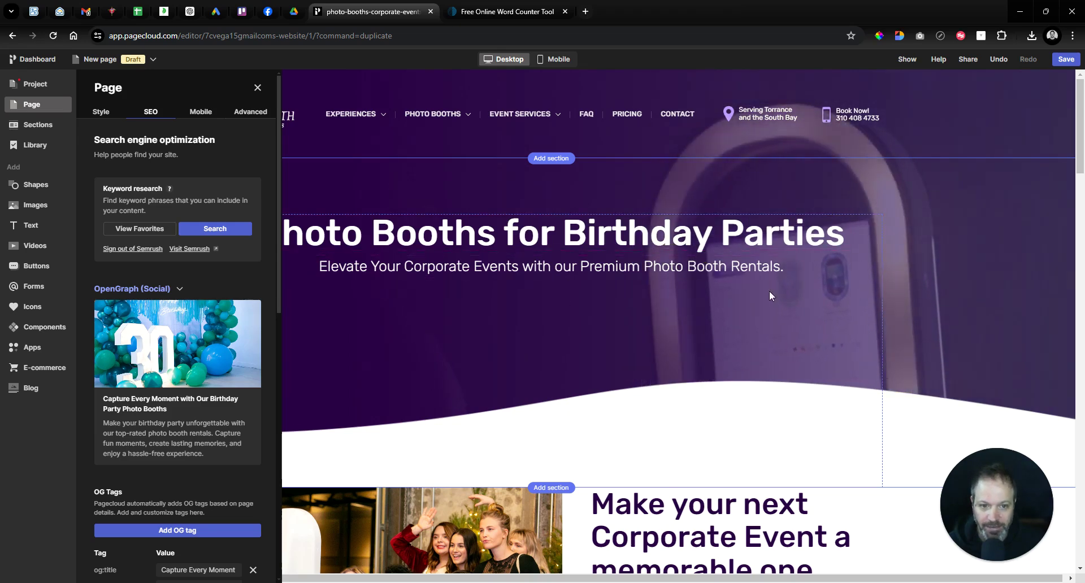
scroll(770, 295, "down", 3)
scroll(735, 353, "up", 3)
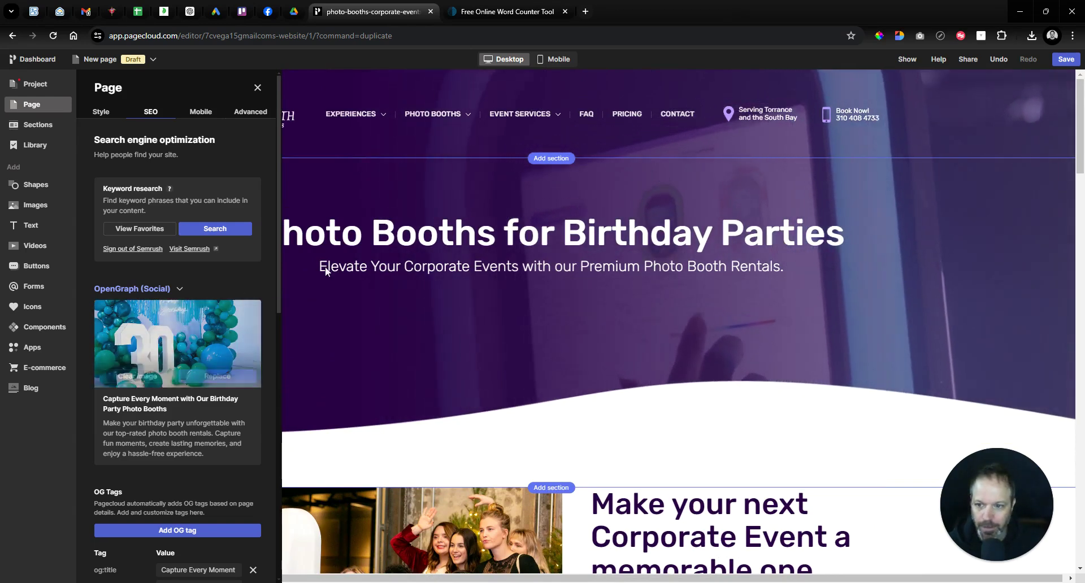
scroll(672, 287, "down", 5)
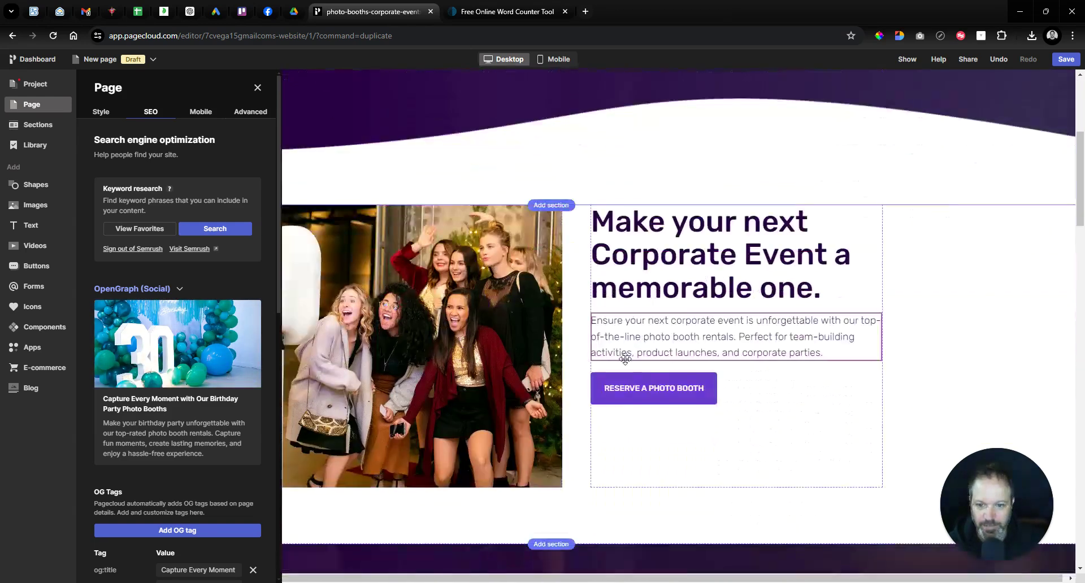
scroll(613, 358, "up", 5)
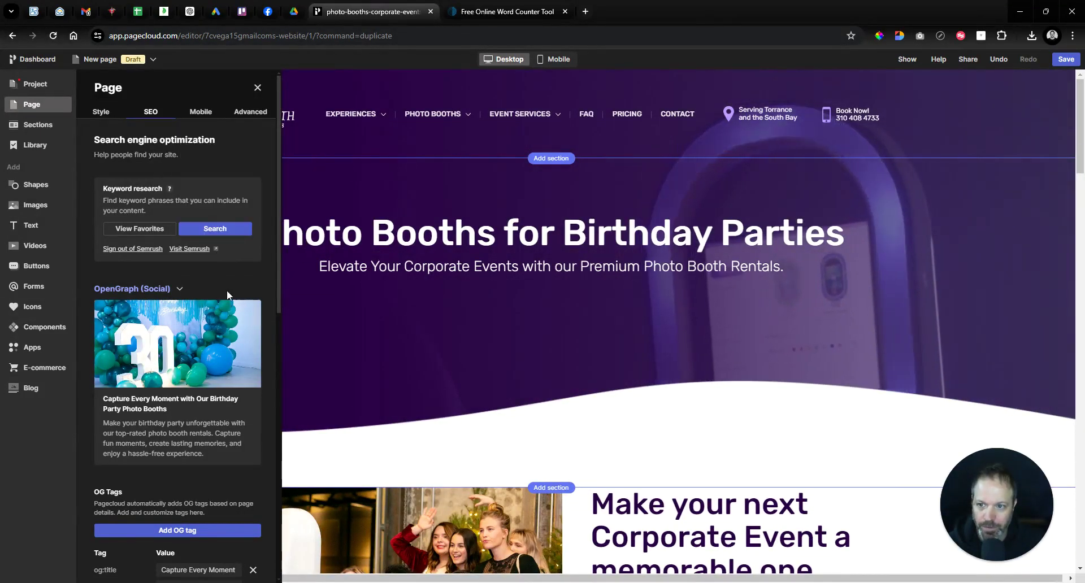
scroll(233, 277, "down", 1)
scroll(233, 277, "down", 1)
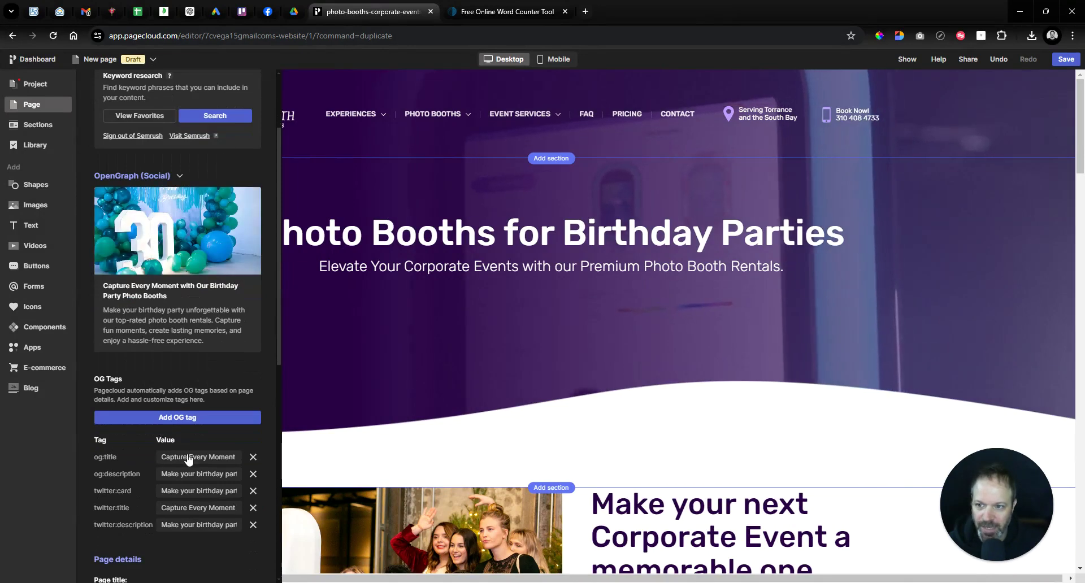
scroll(246, 327, "down", 4)
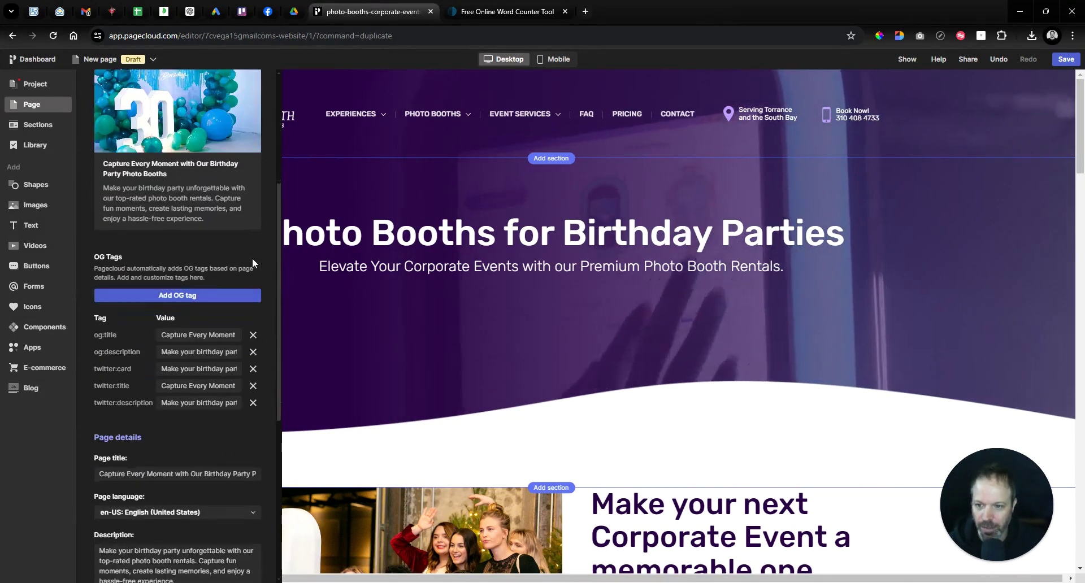
scroll(221, 322, "down", 2)
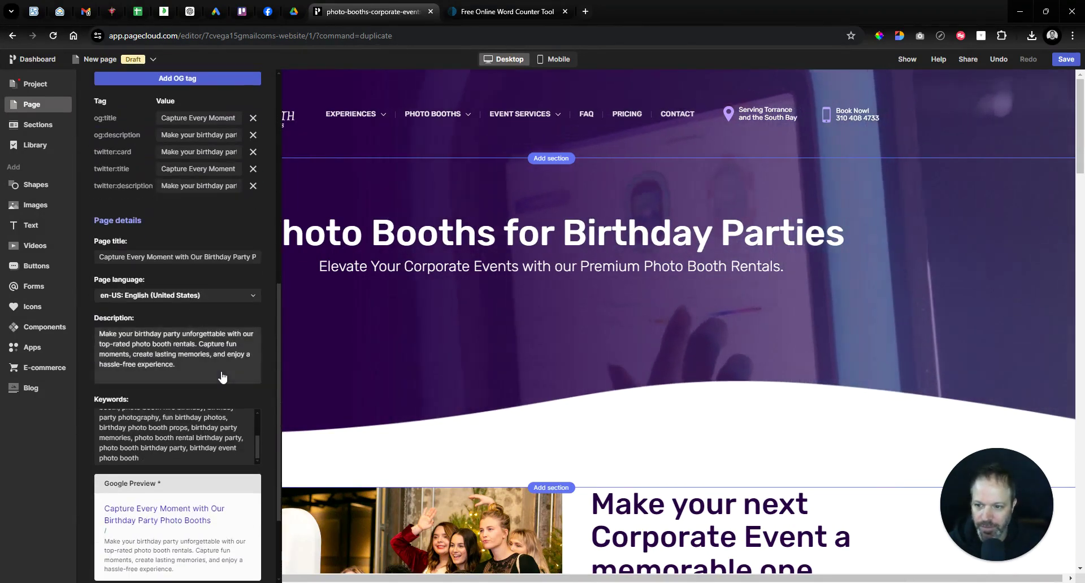
scroll(207, 351, "up", 8)
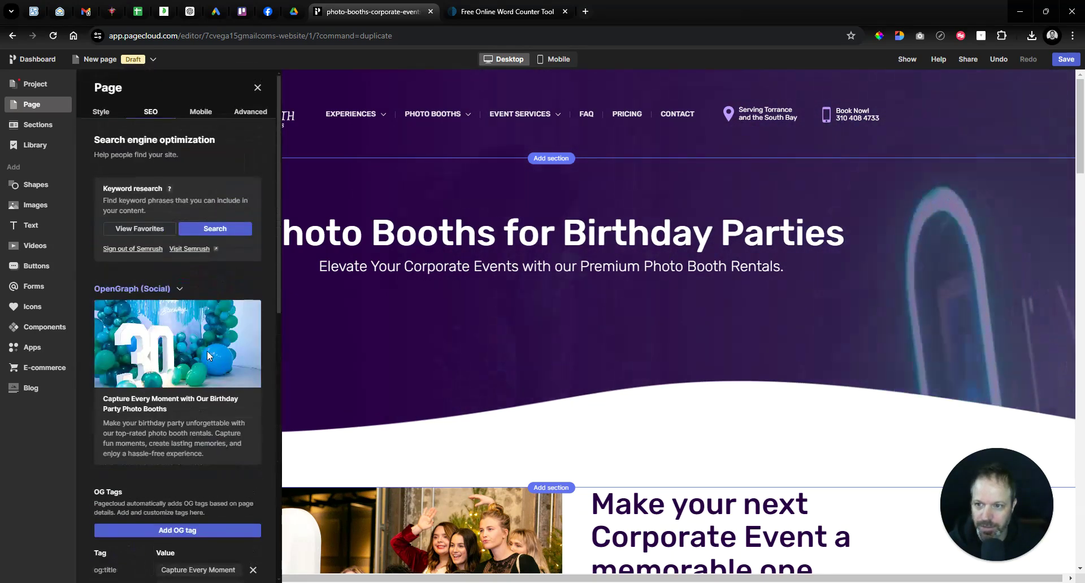
- Save the new page under the name photo-booths-for-birthday-parties
left_click(1063, 60)
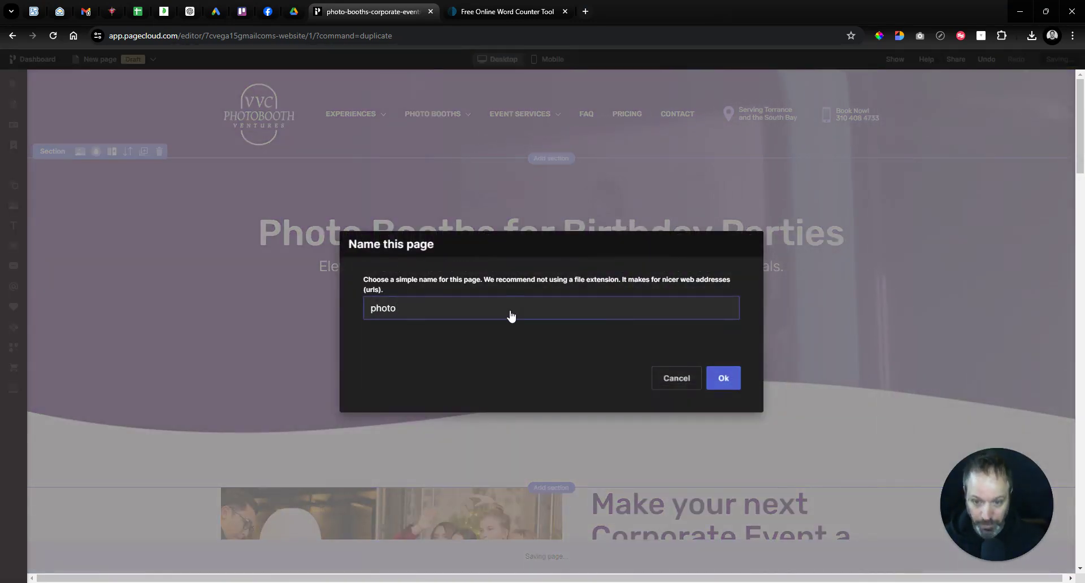
type("photo-booth-")
key("BackSpace")
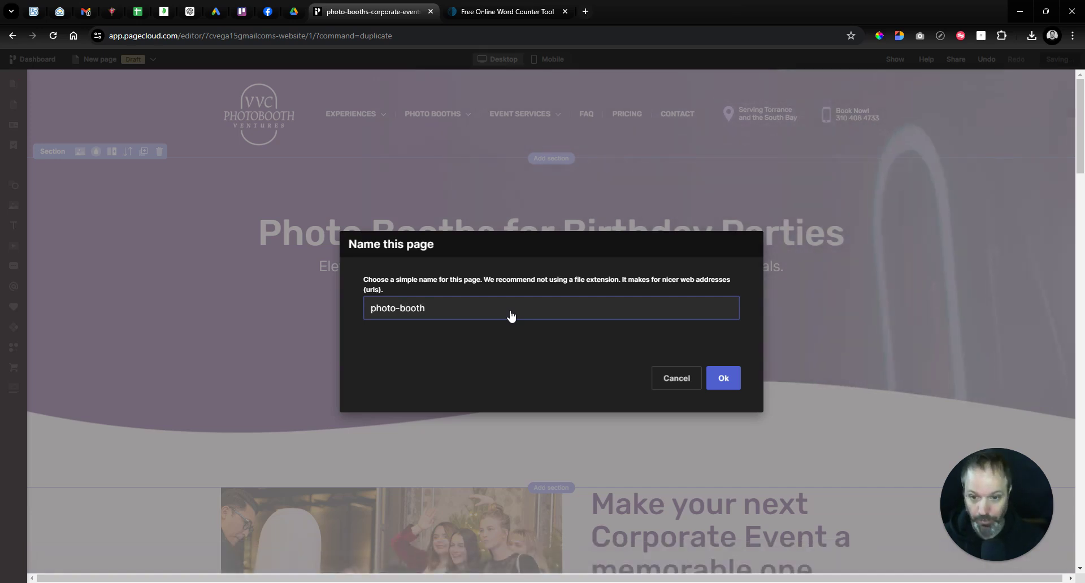
key("BackSpace")
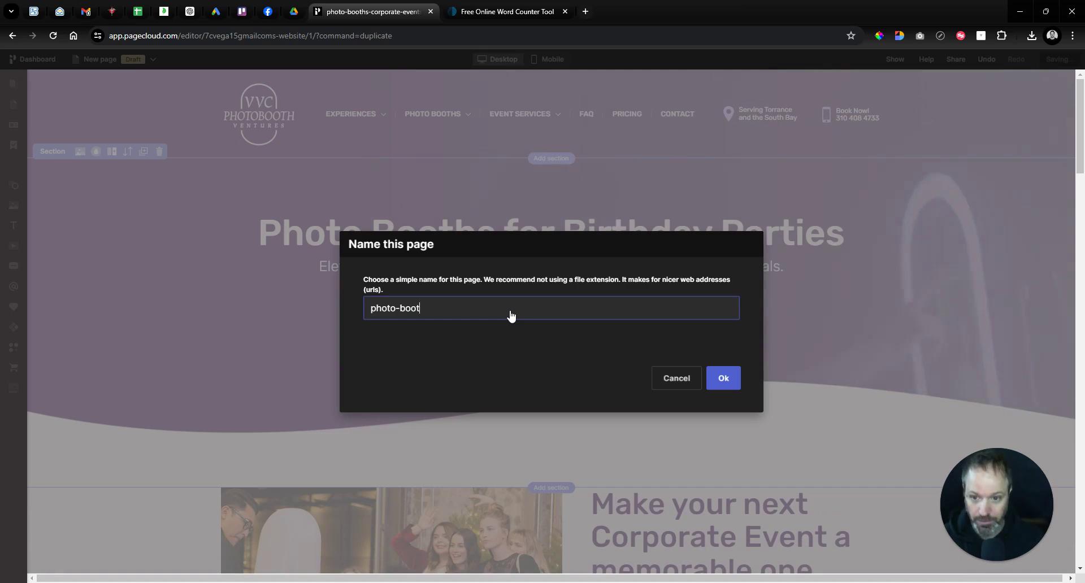
type("hs-for")
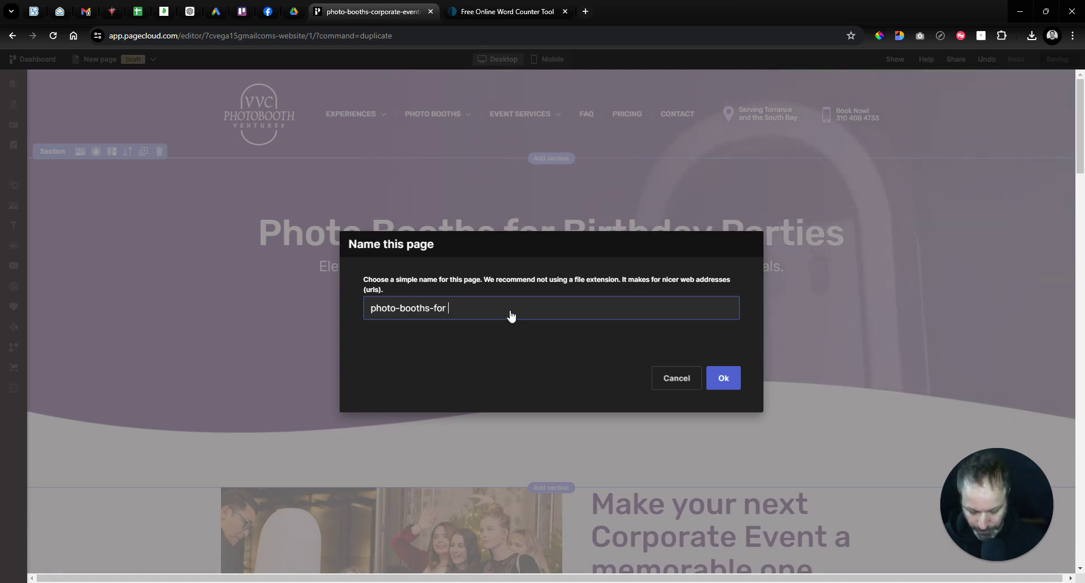
type(" birthday-parties")
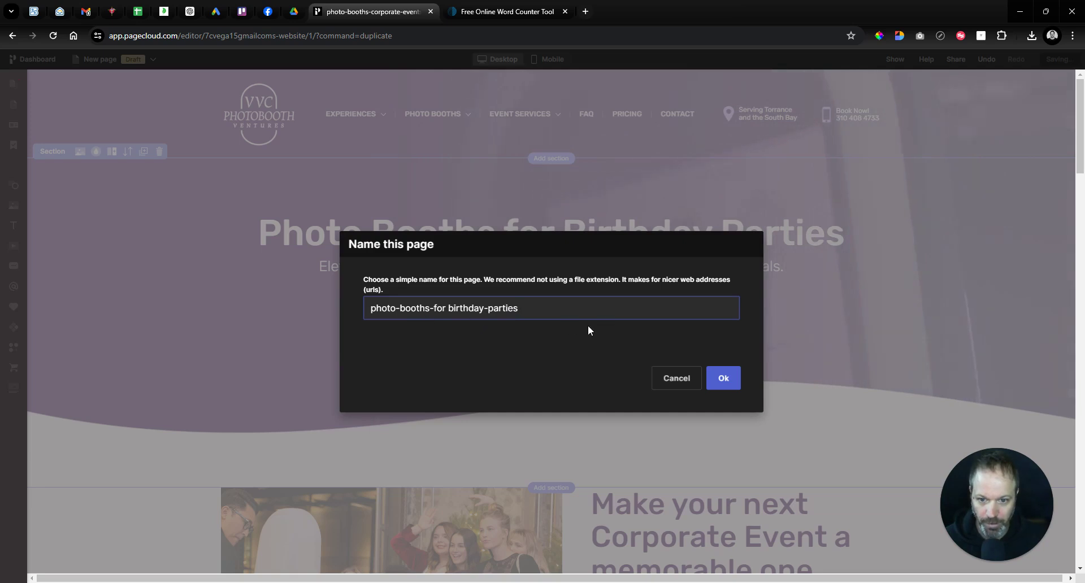
key("BackSpace")
type("-")
left_click(610, 309)
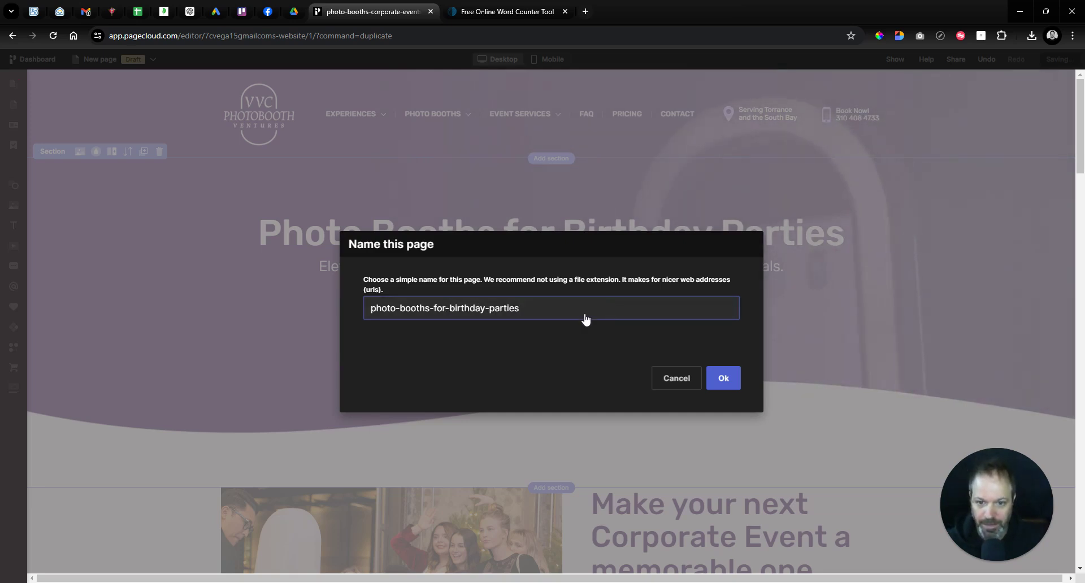
left_click(720, 380)
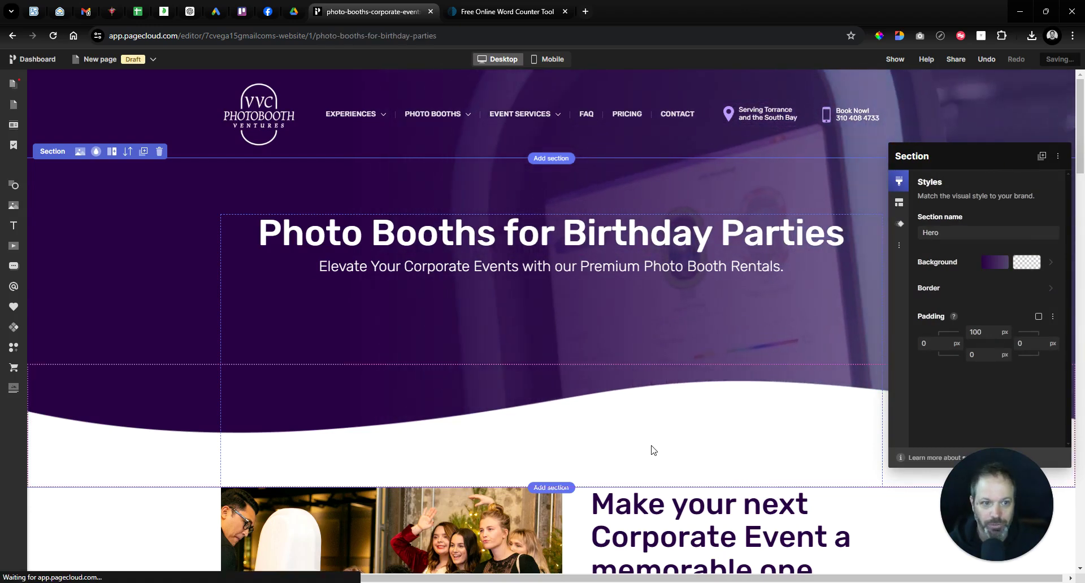
- Open the live version of the saved page and review its search and OpenGraph items in Design Sidekick's SEO checklist
left_click(571, 560)
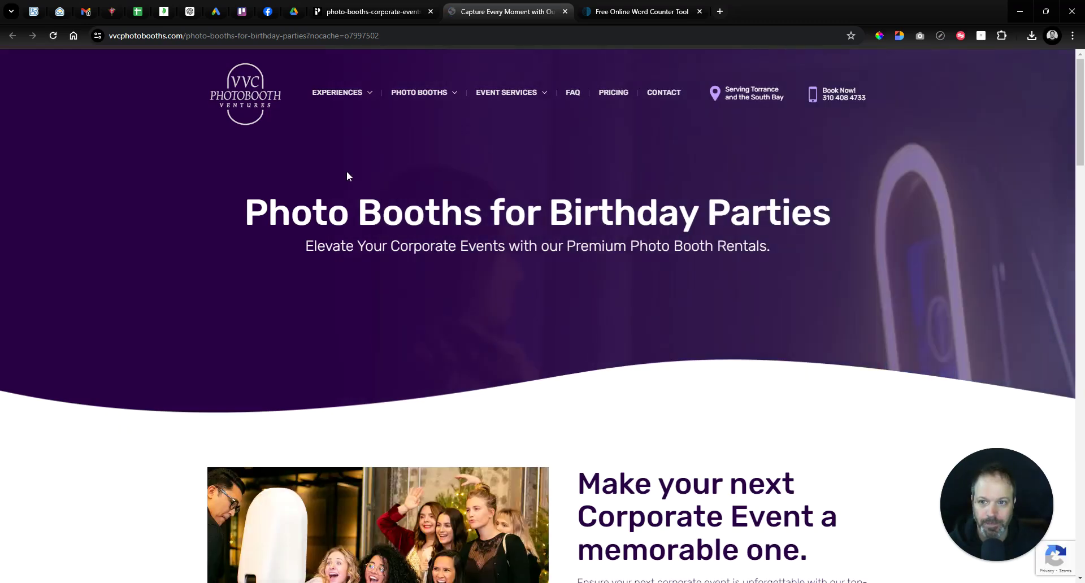
left_click(899, 36)
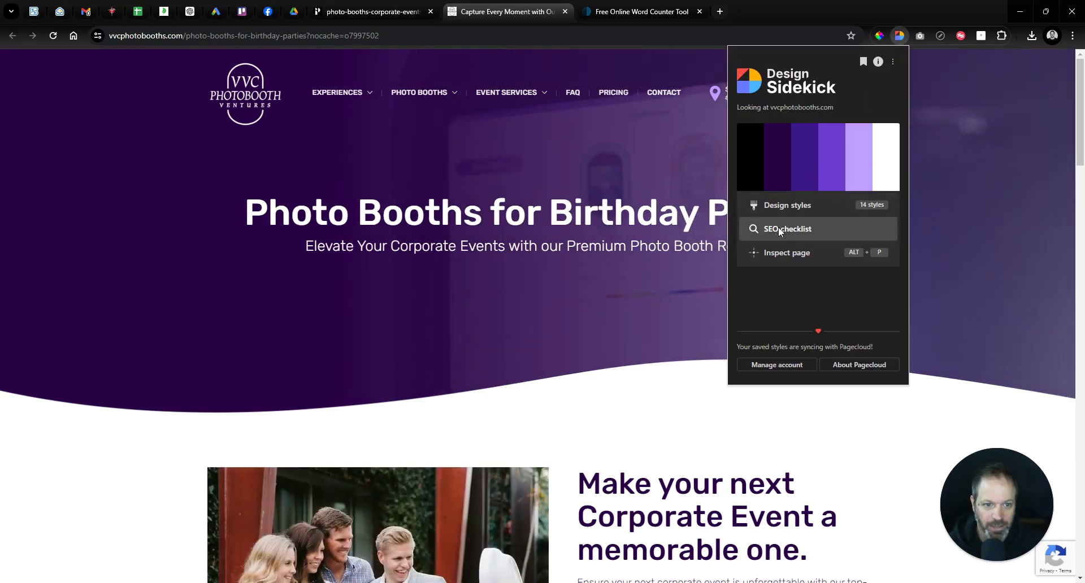
left_click(778, 229)
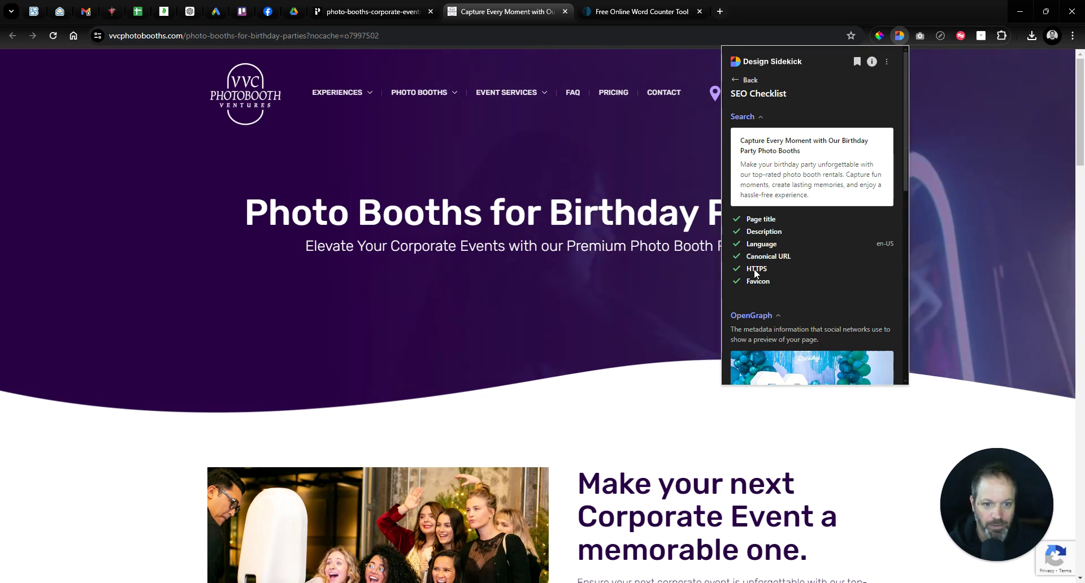
scroll(746, 265, "down", 1)
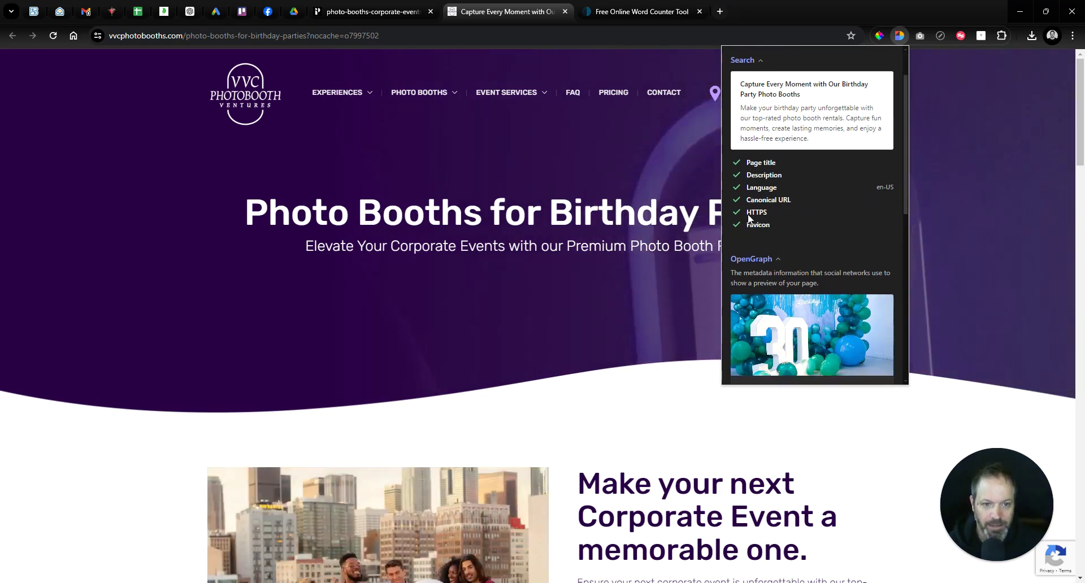
scroll(817, 202, "down", 2)
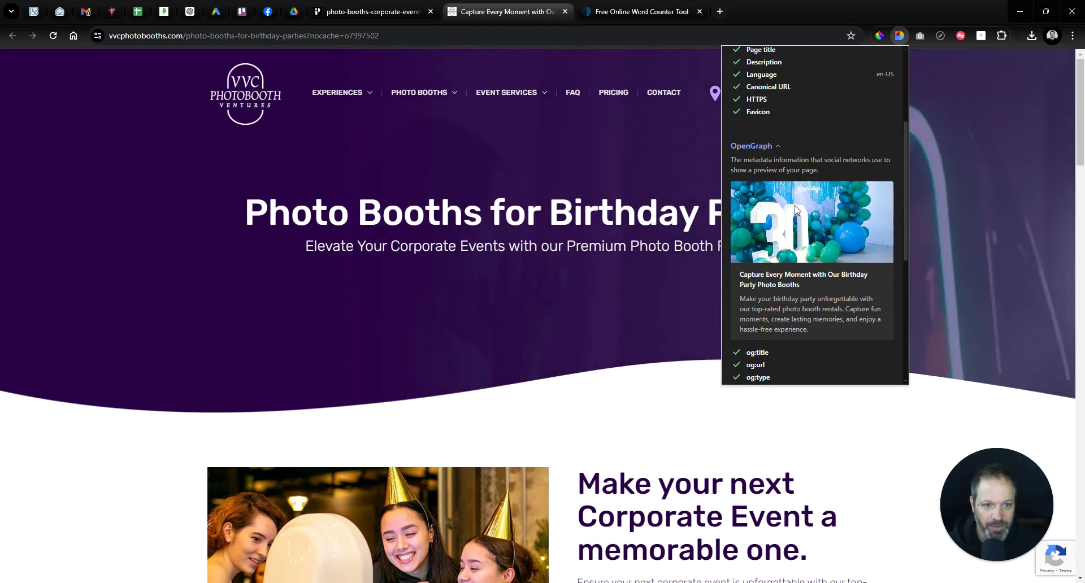
triple_click(804, 283)
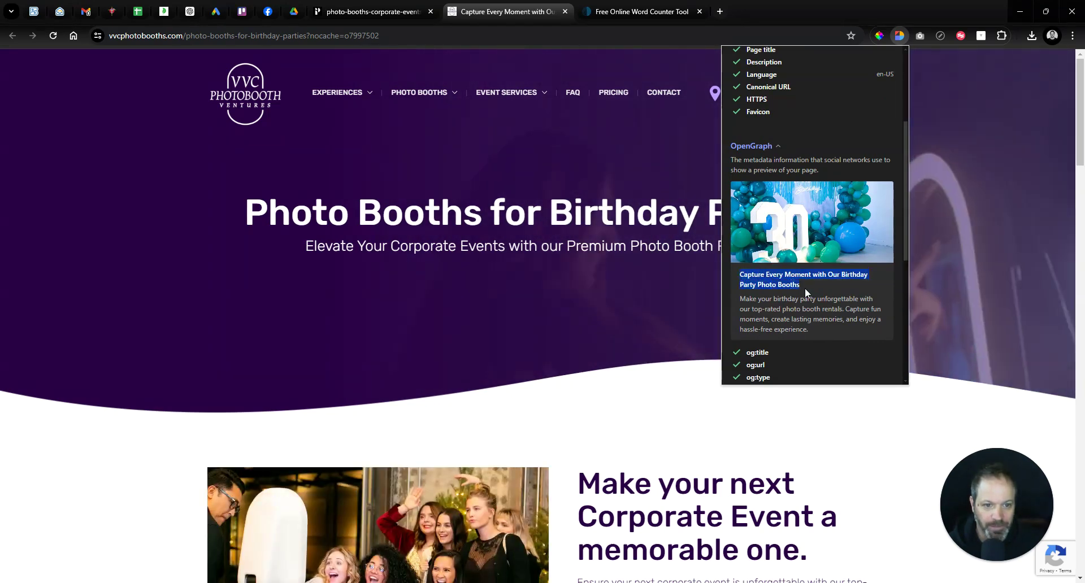
scroll(826, 266, "down", 1)
scroll(827, 261, "down", 2)
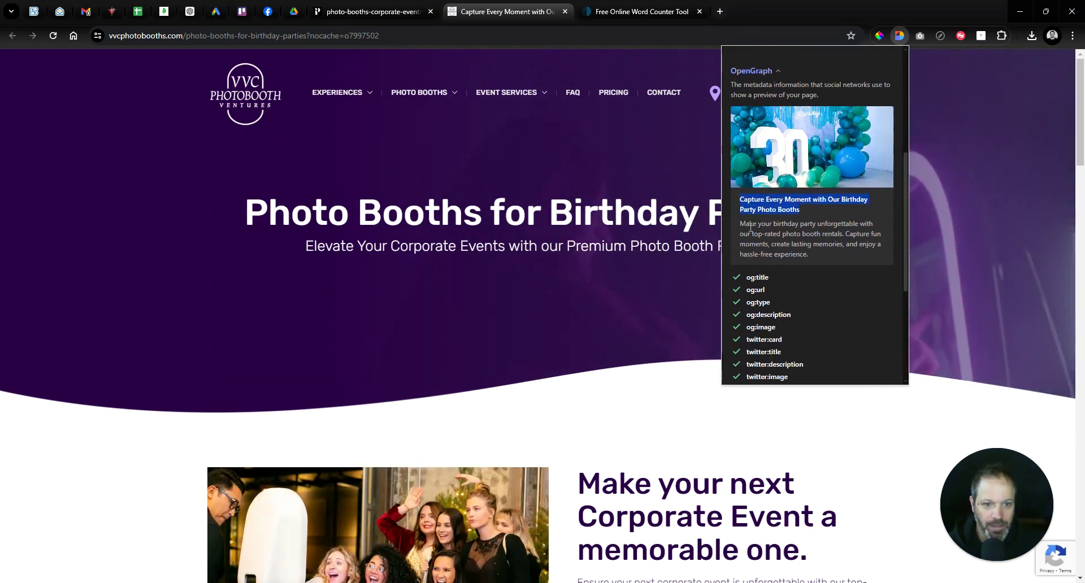
left_click(824, 256)
scroll(824, 256, "down", 4)
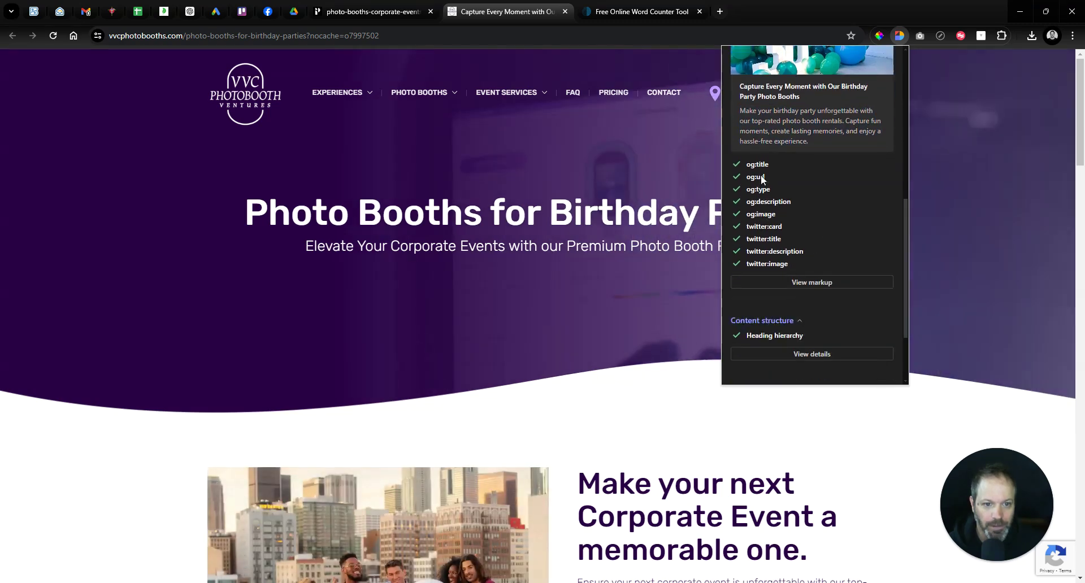
scroll(794, 243, "down", 3)
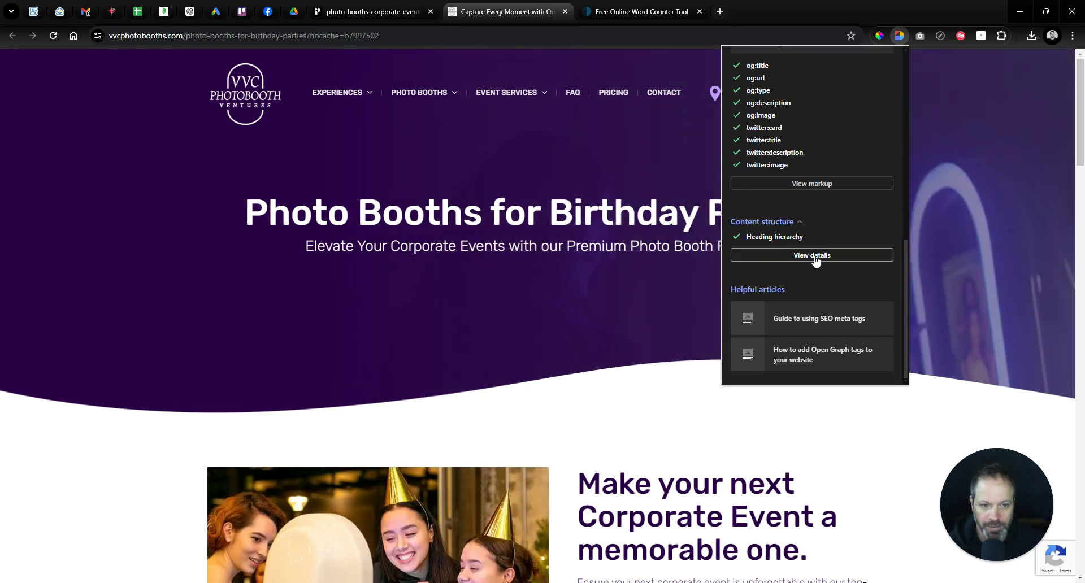
- Examine the page's content structure and heading hierarchy details, and return to the SEO checklist
left_click(815, 257)
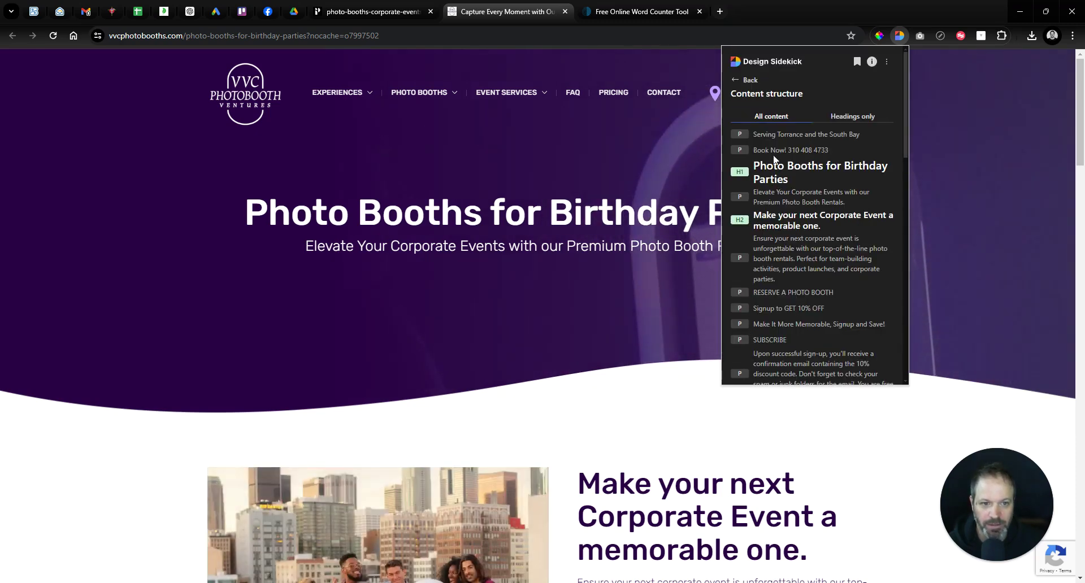
scroll(787, 175, "down", 3)
scroll(772, 130, "up", 3)
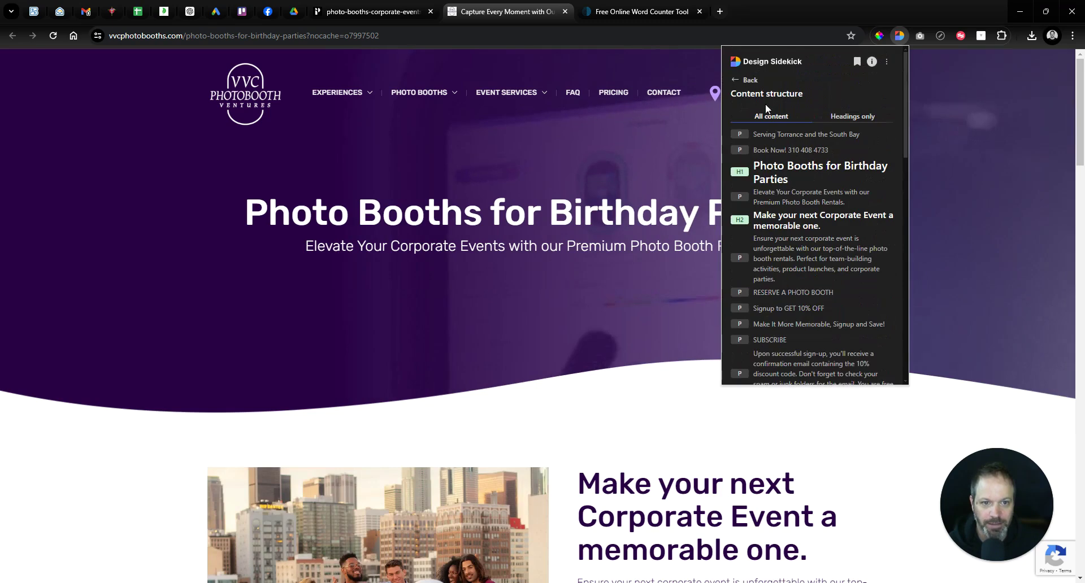
left_click(747, 81)
scroll(843, 274, "up", 10)
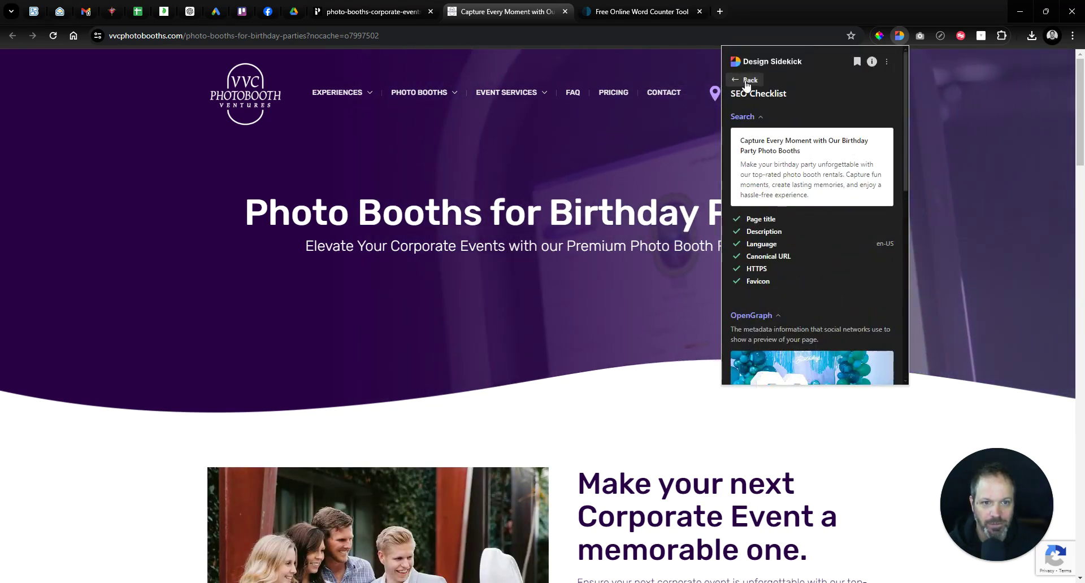
- Go back to the Design Sidekick overview for the live page, closing and reopening the extension
left_click(743, 79)
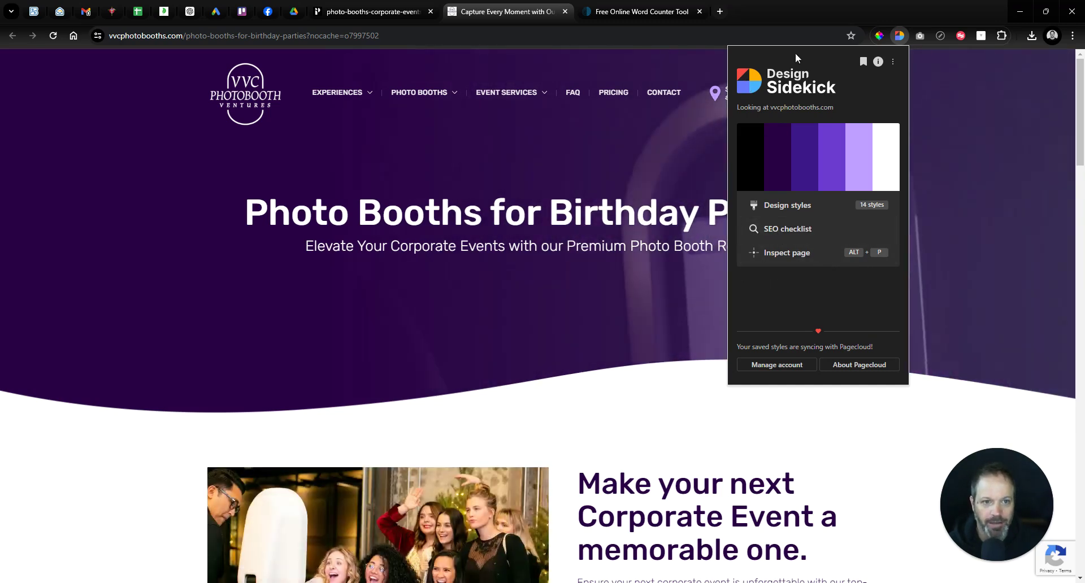
left_click(754, 12)
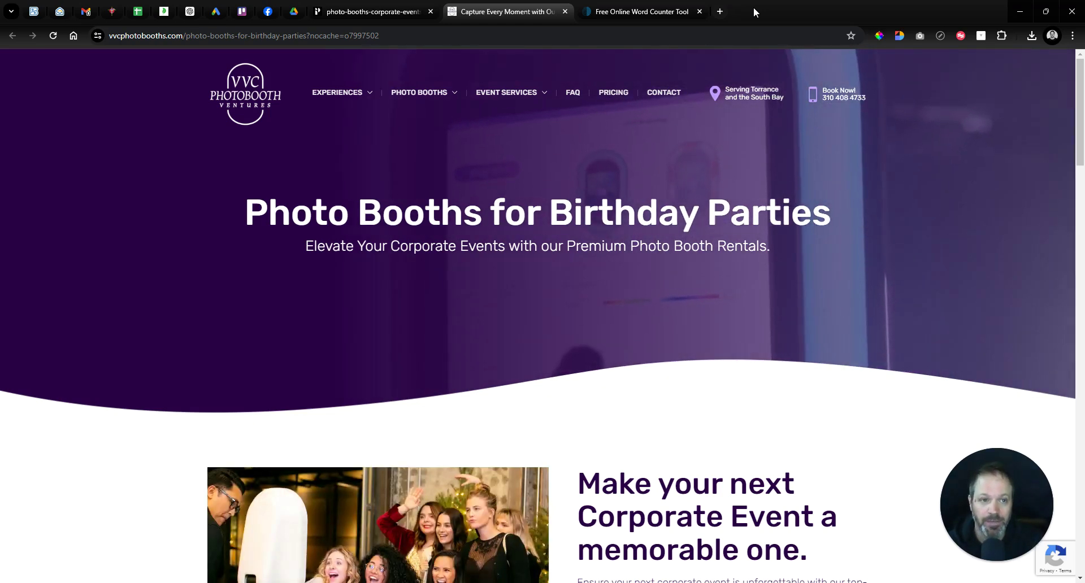
left_click(899, 36)
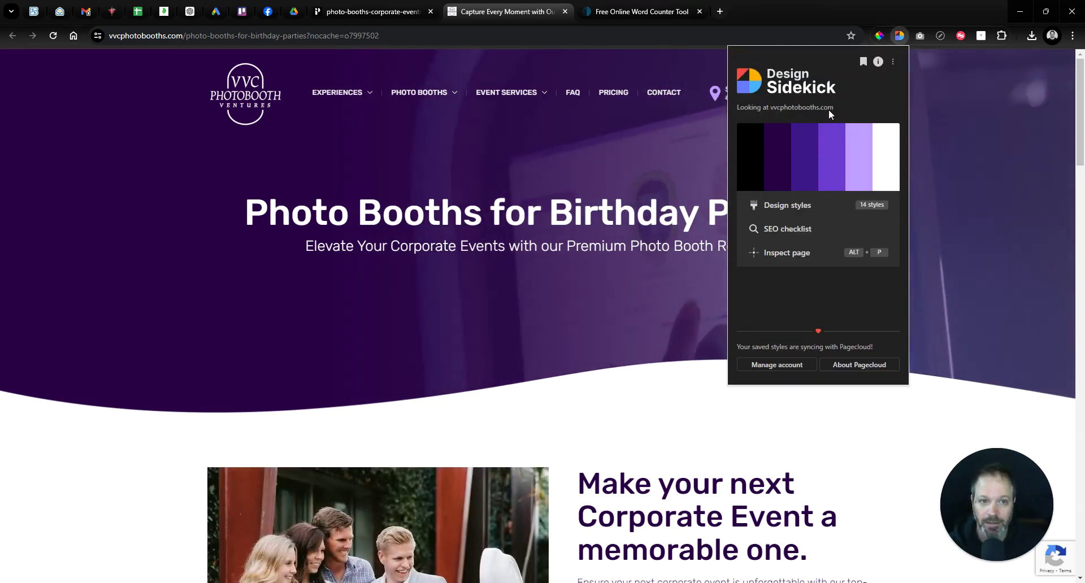